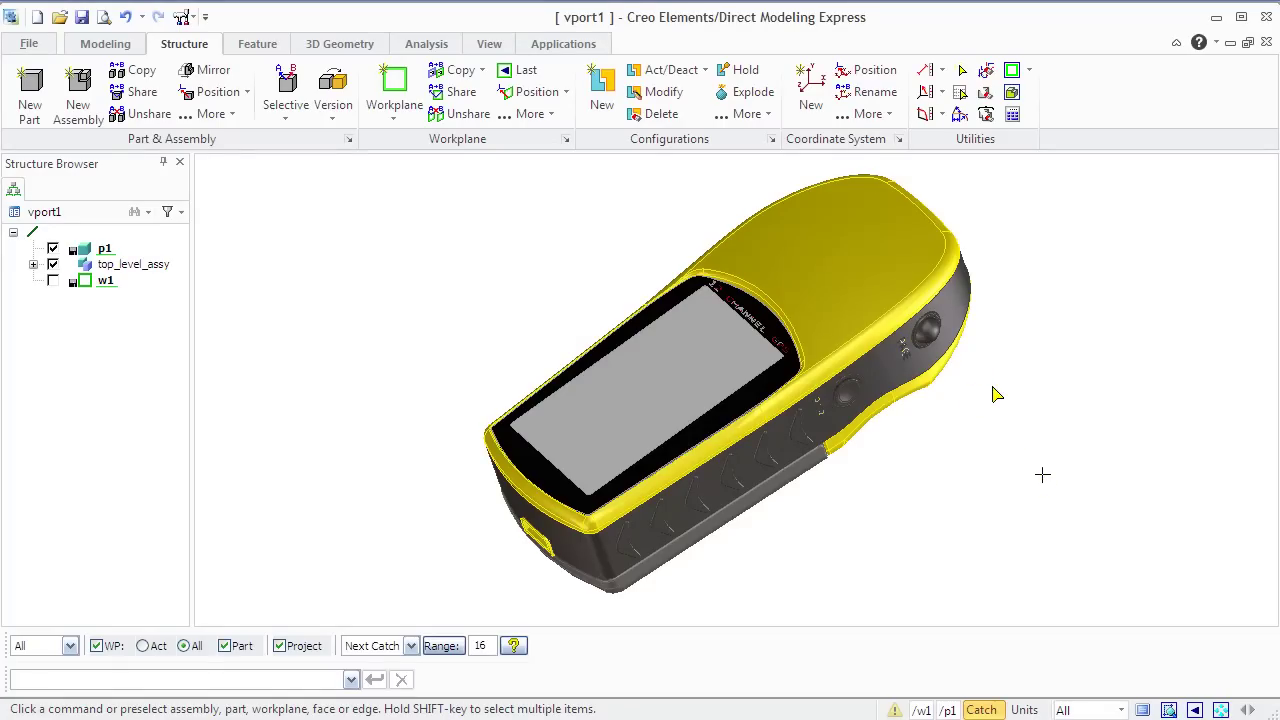
Orbit the GPS model to a new viewing angle
middle_drag(1025, 428, 1039, 447)
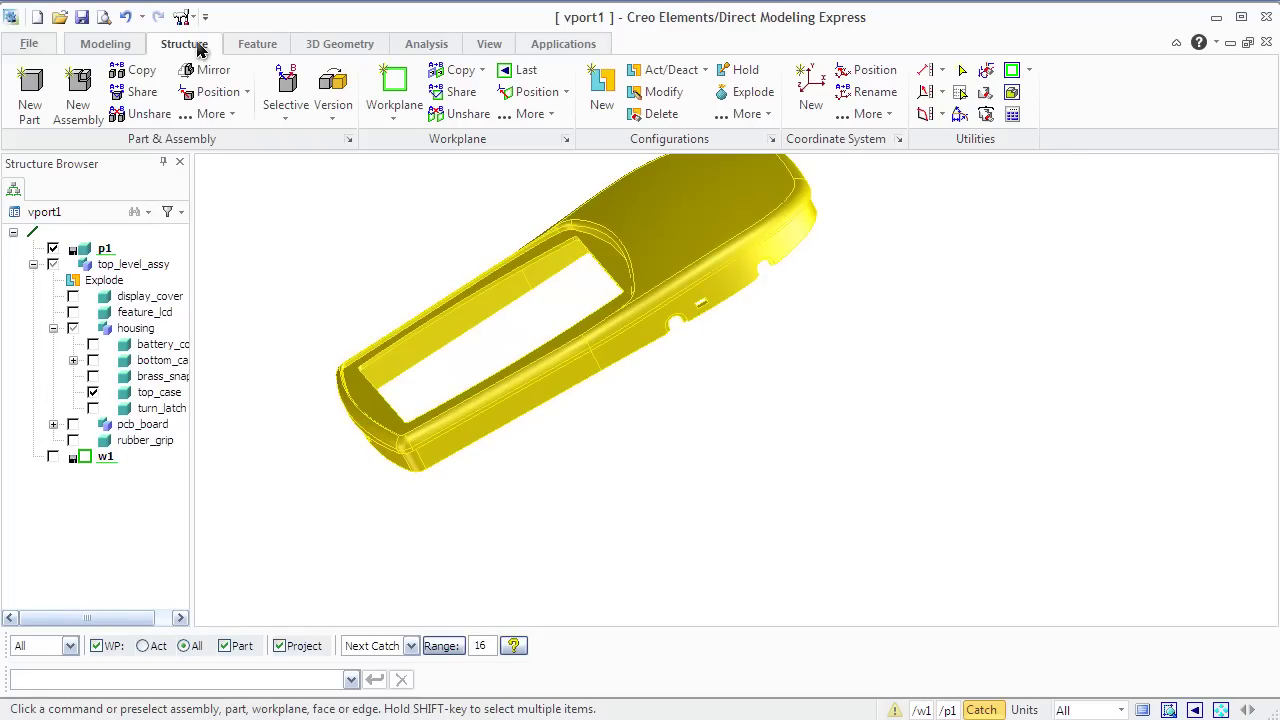
Set the top_case part's instance Part Color to Red in Part Properties
click(237, 120)
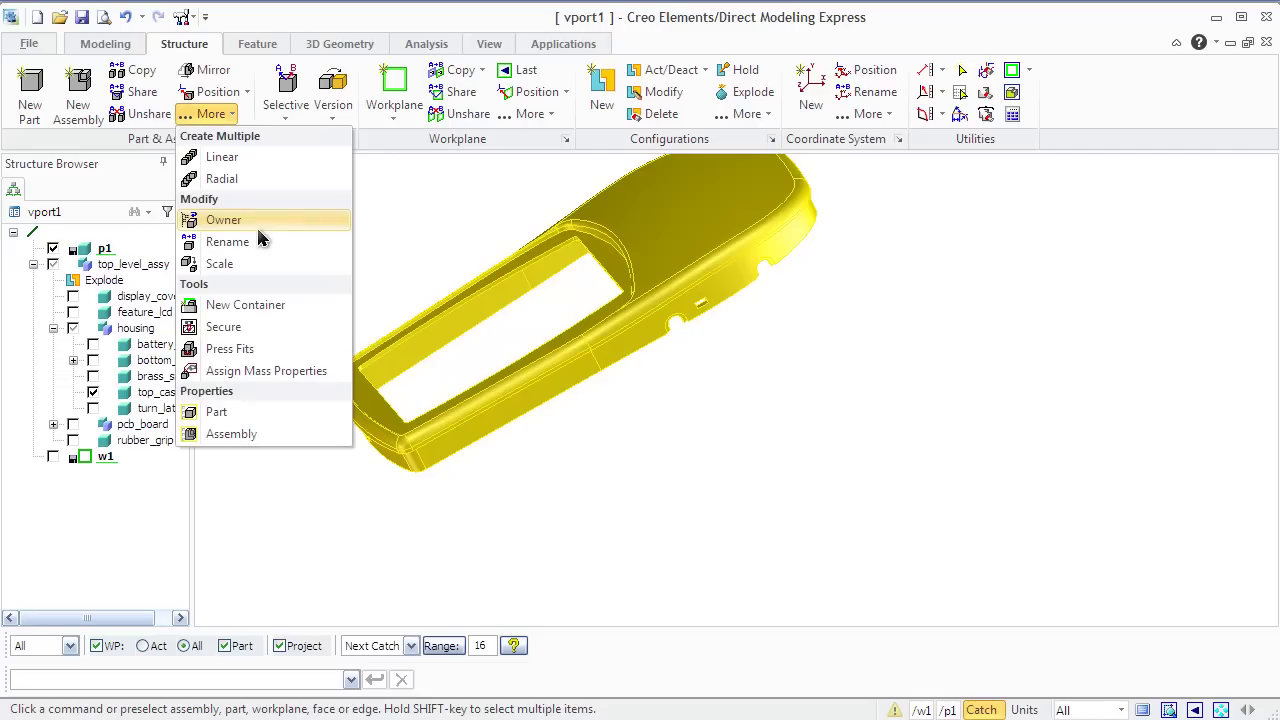
click(233, 412)
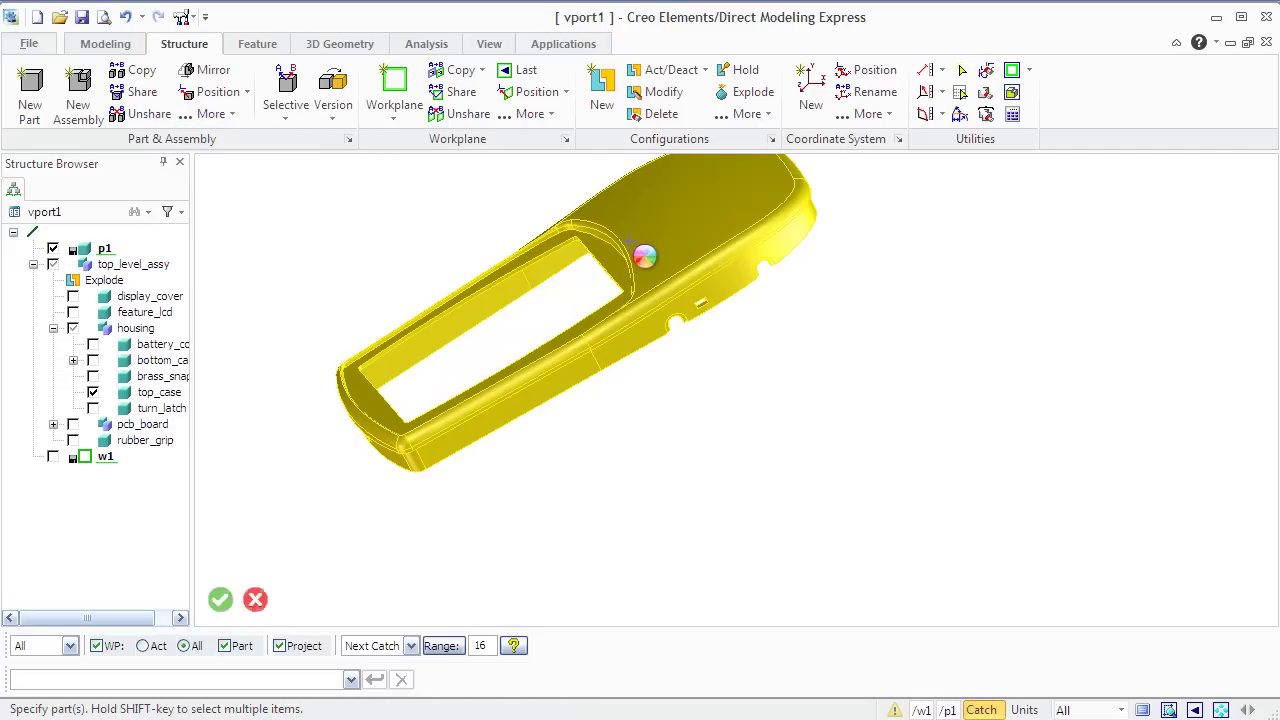
click(672, 250)
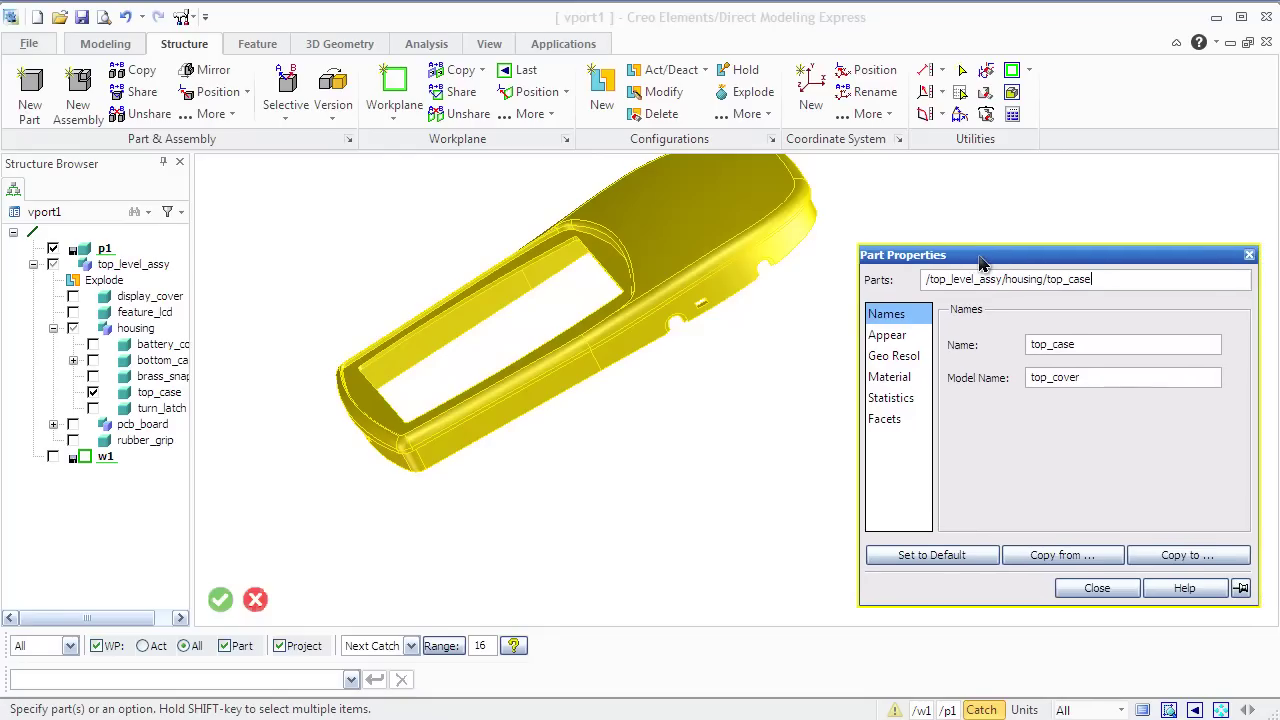
click(889, 338)
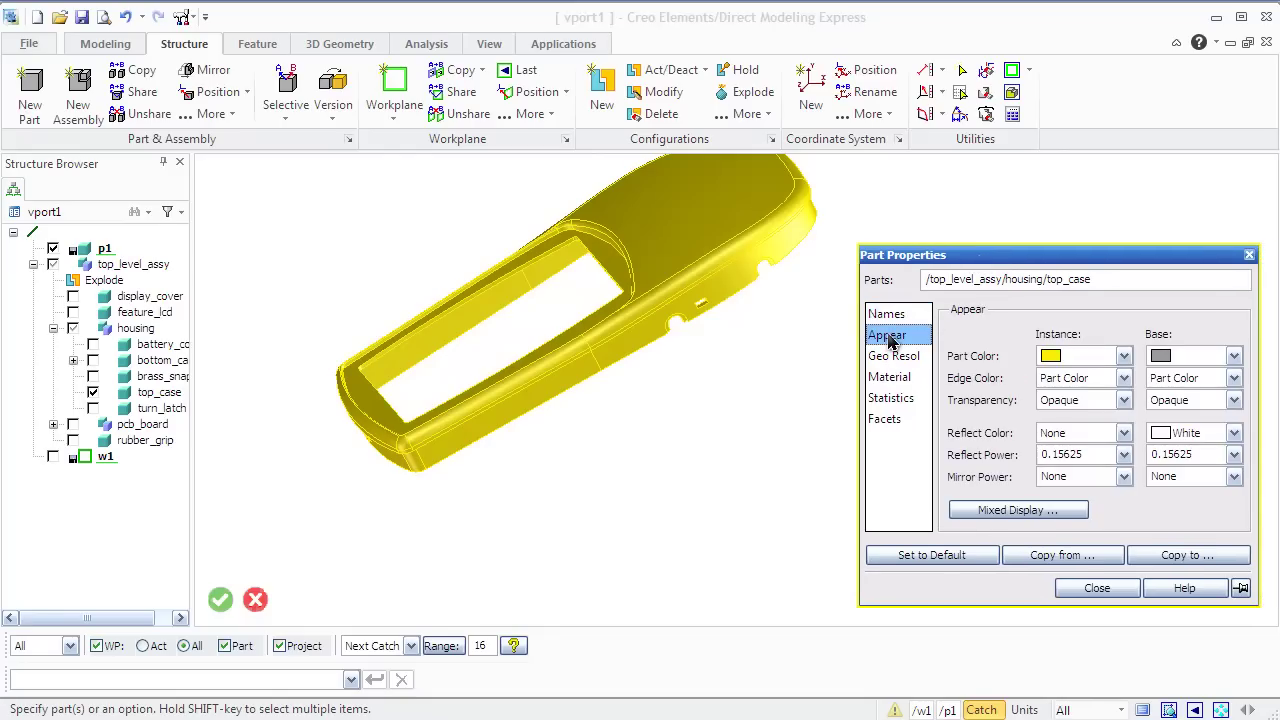
click(1112, 358)
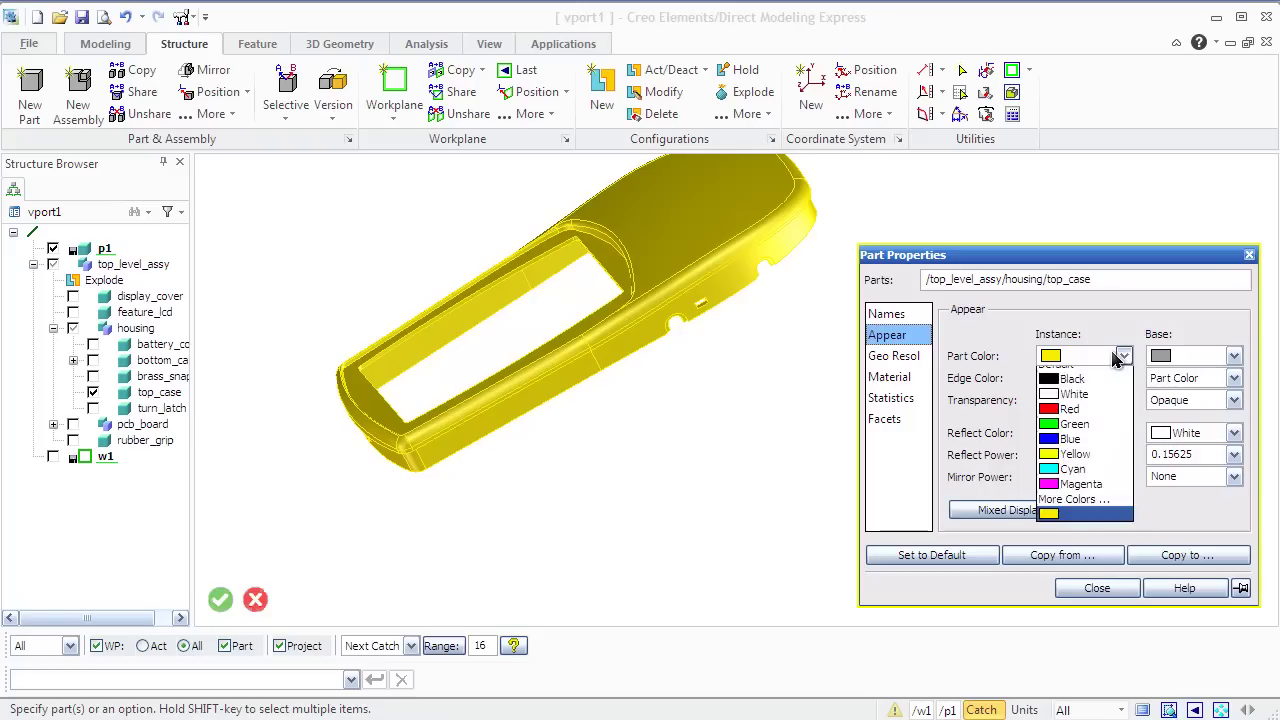
click(1092, 435)
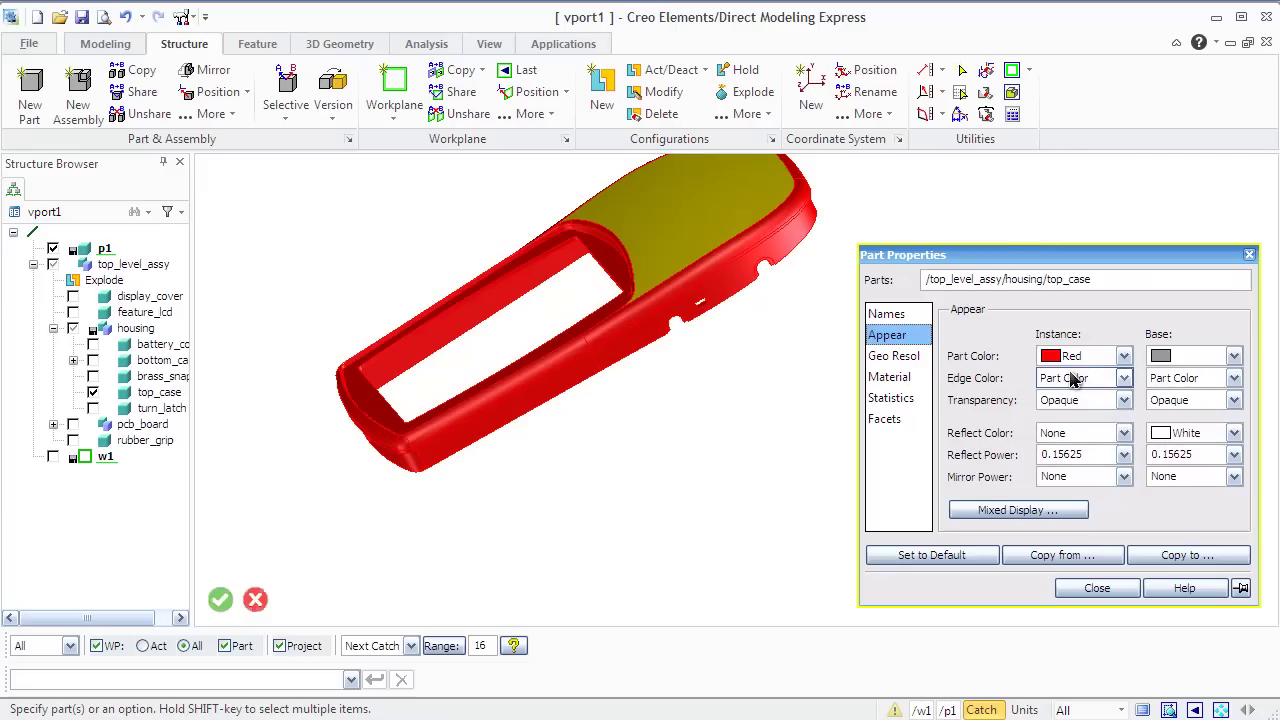
Set top_case's edge colour to Magenta and transparency to Semi
click(1077, 378)
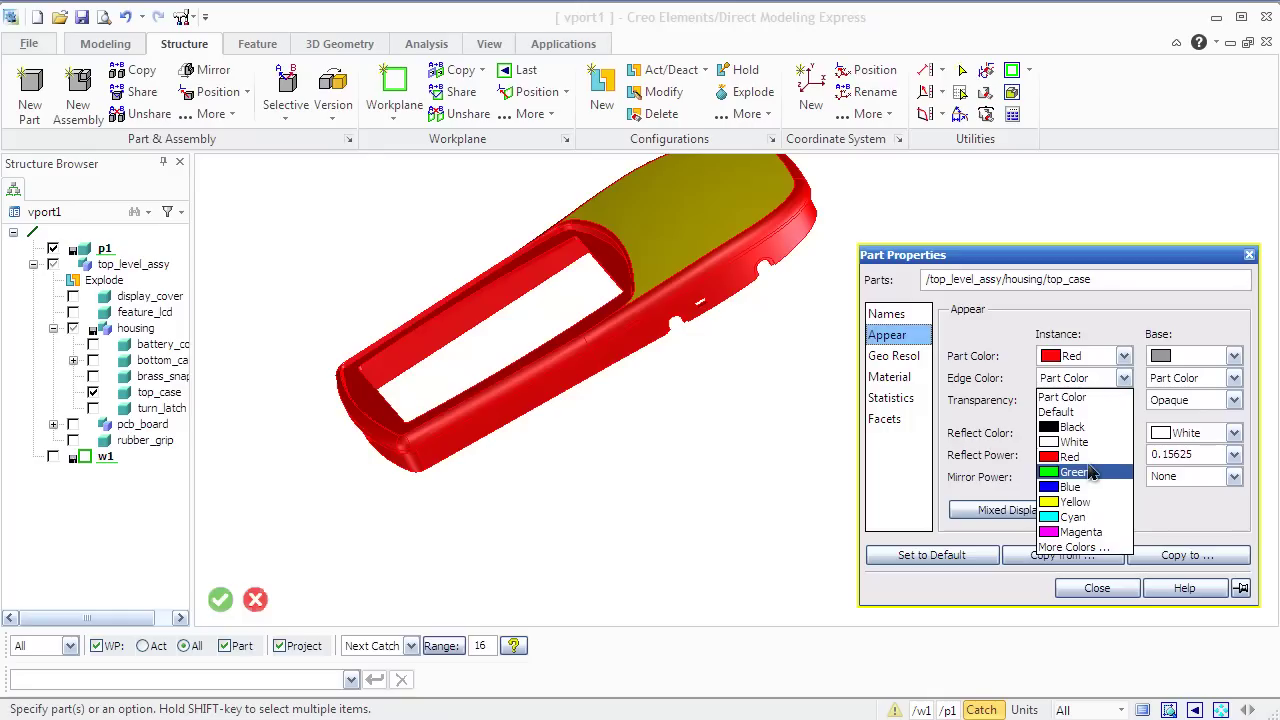
click(1092, 533)
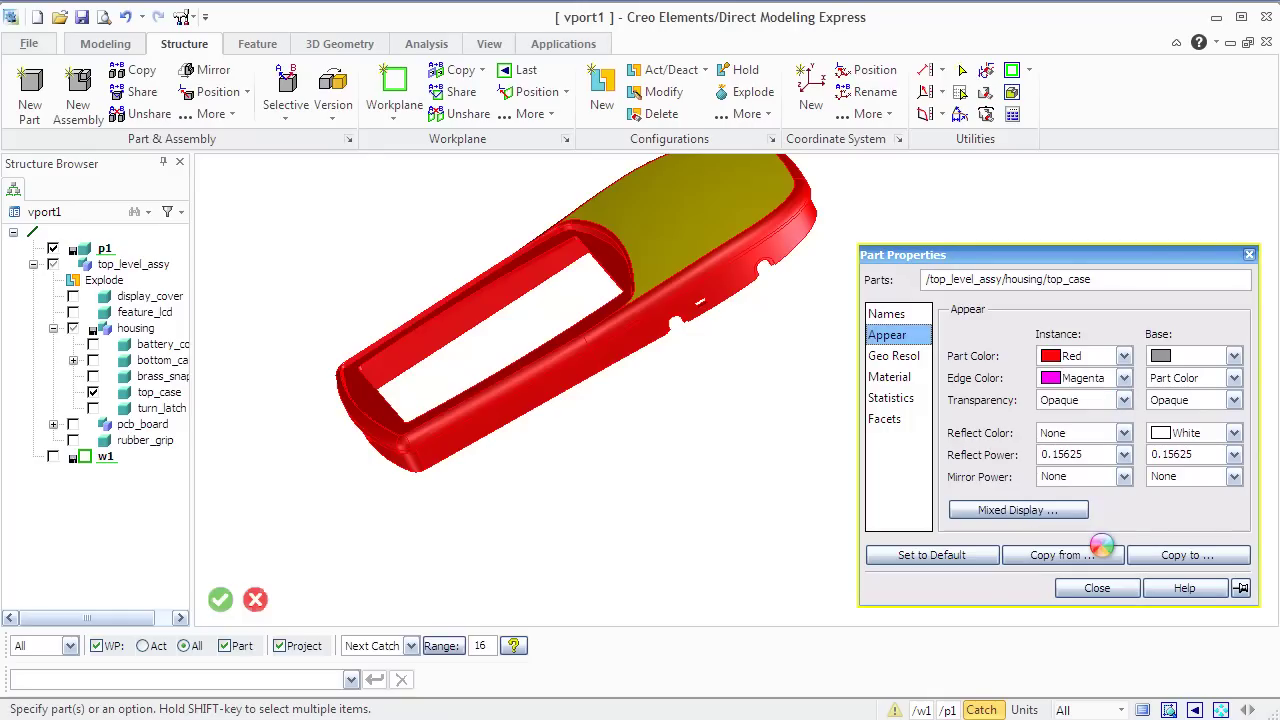
click(1124, 399)
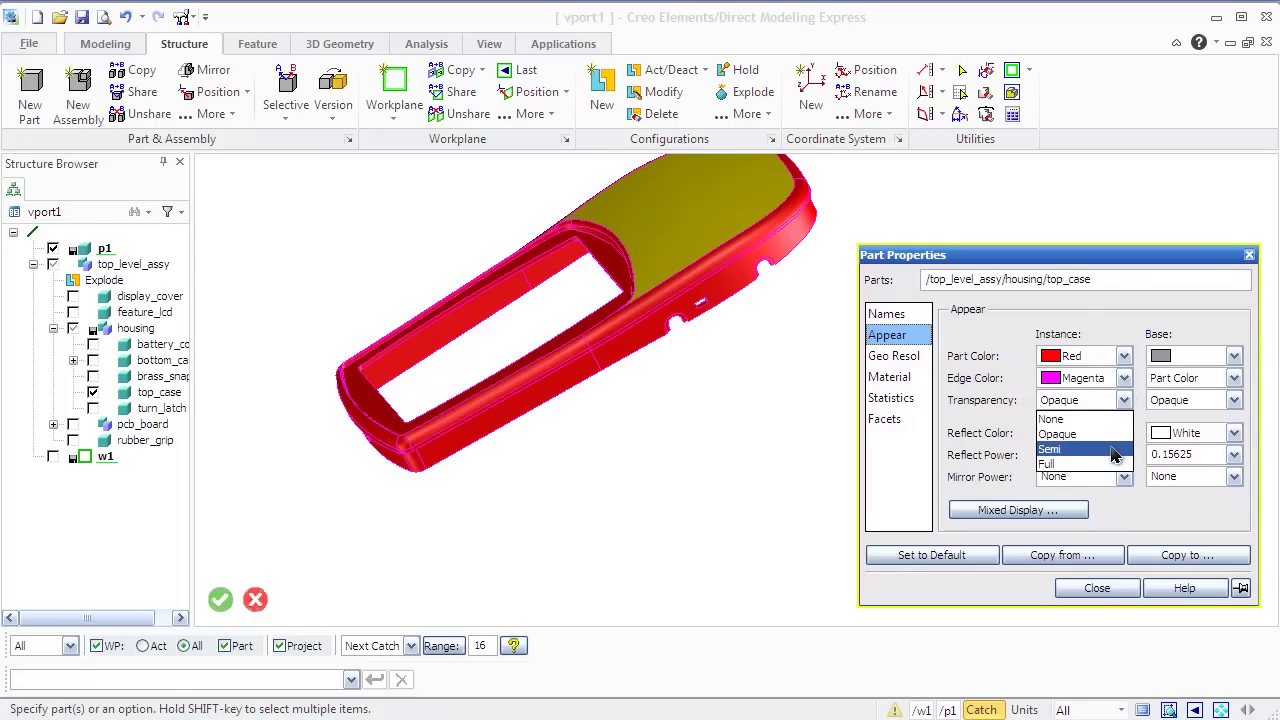
click(1116, 451)
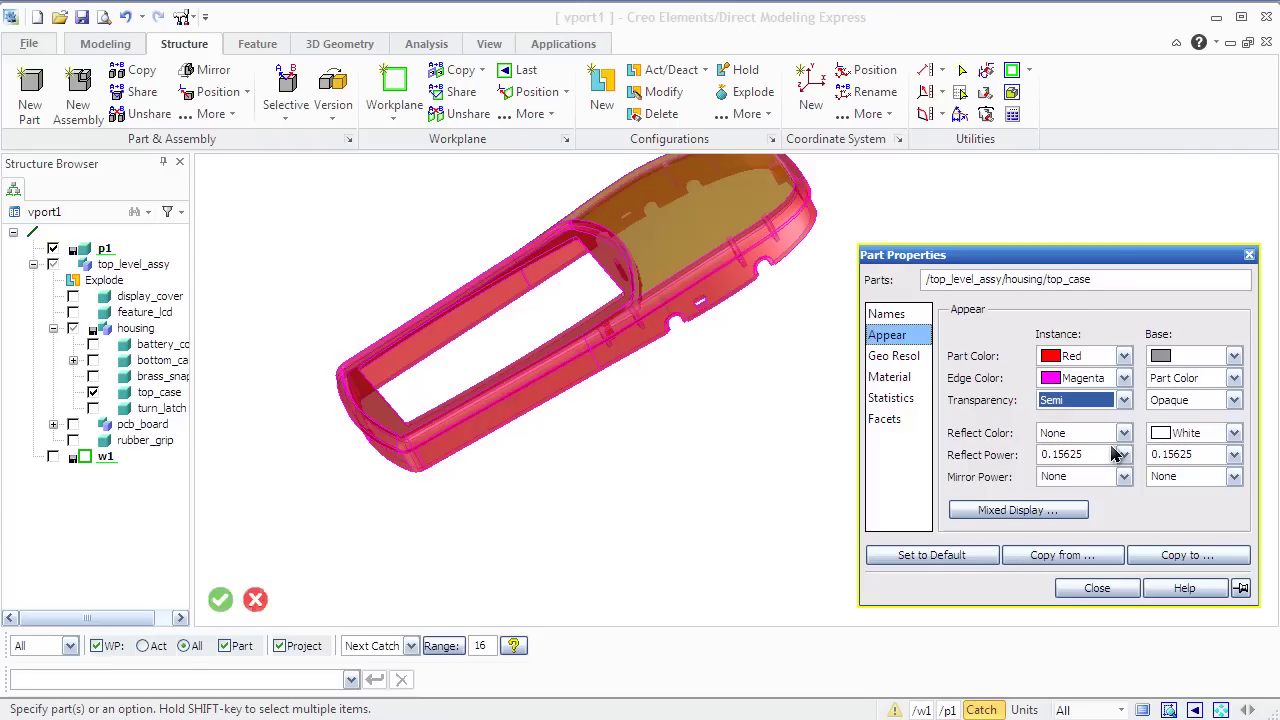
Leave the reflection colour as None and show the Geo Resol settings
click(1123, 433)
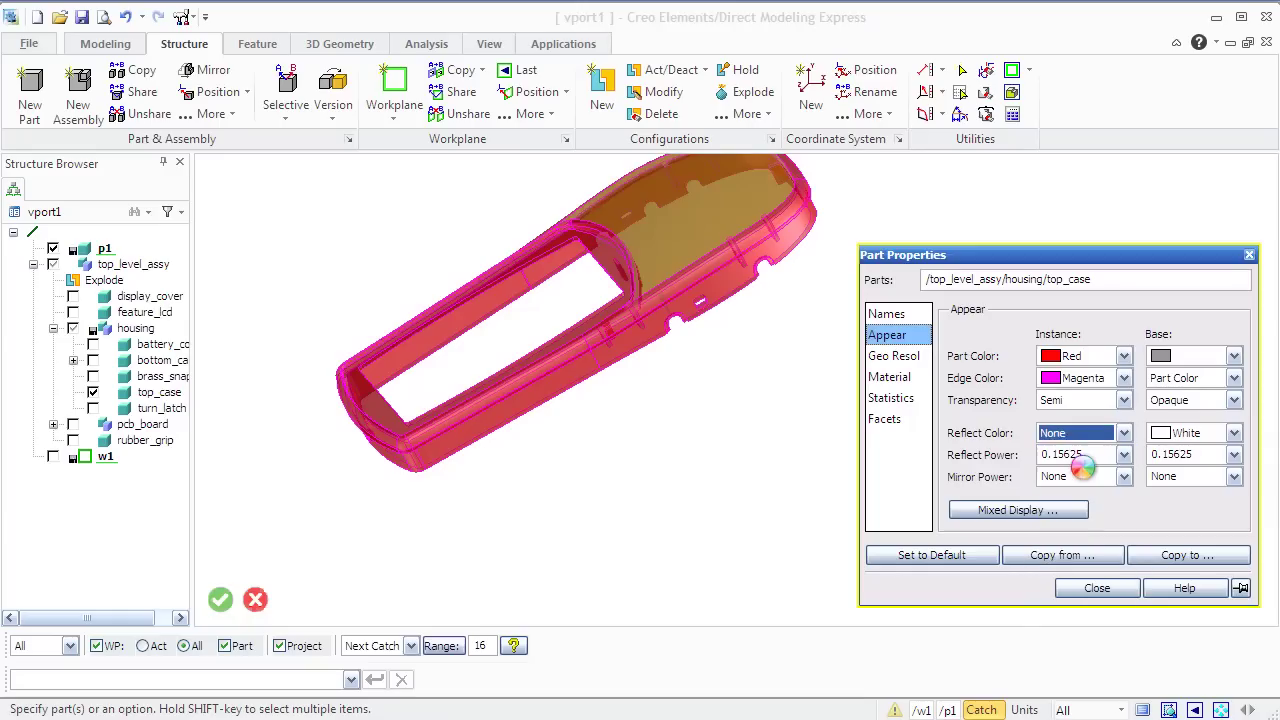
click(1078, 462)
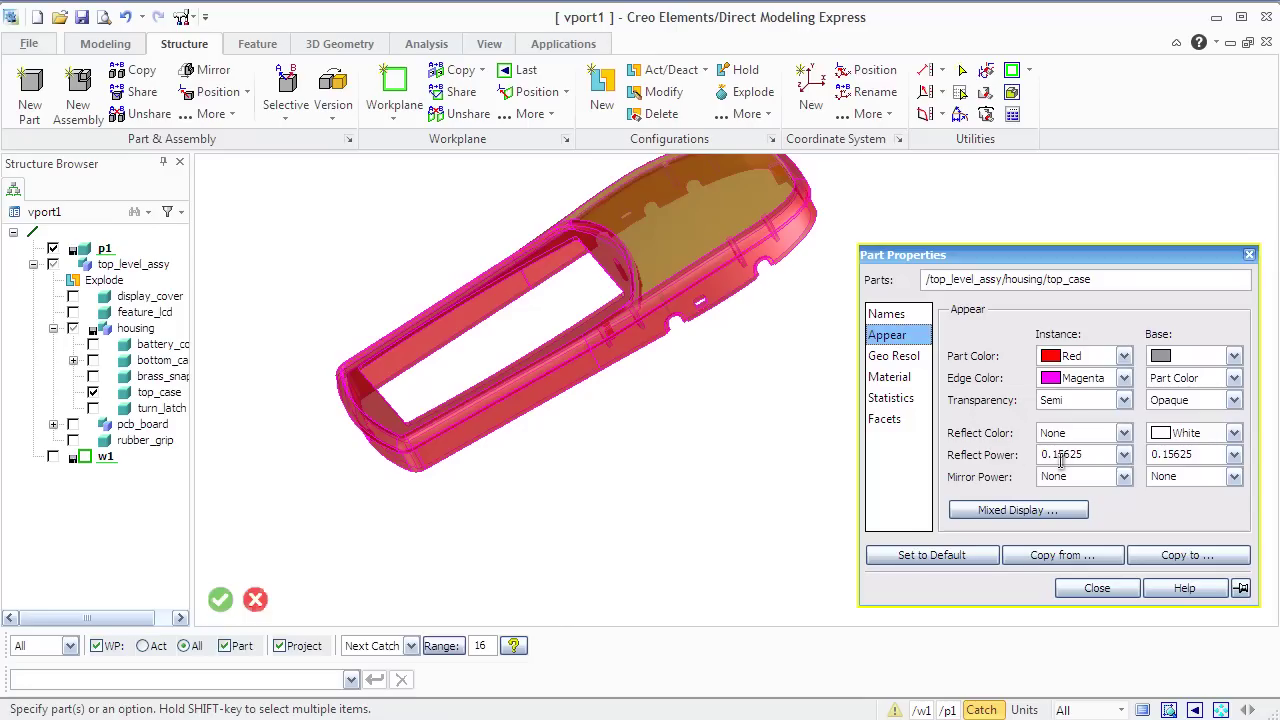
click(893, 356)
click(1125, 344)
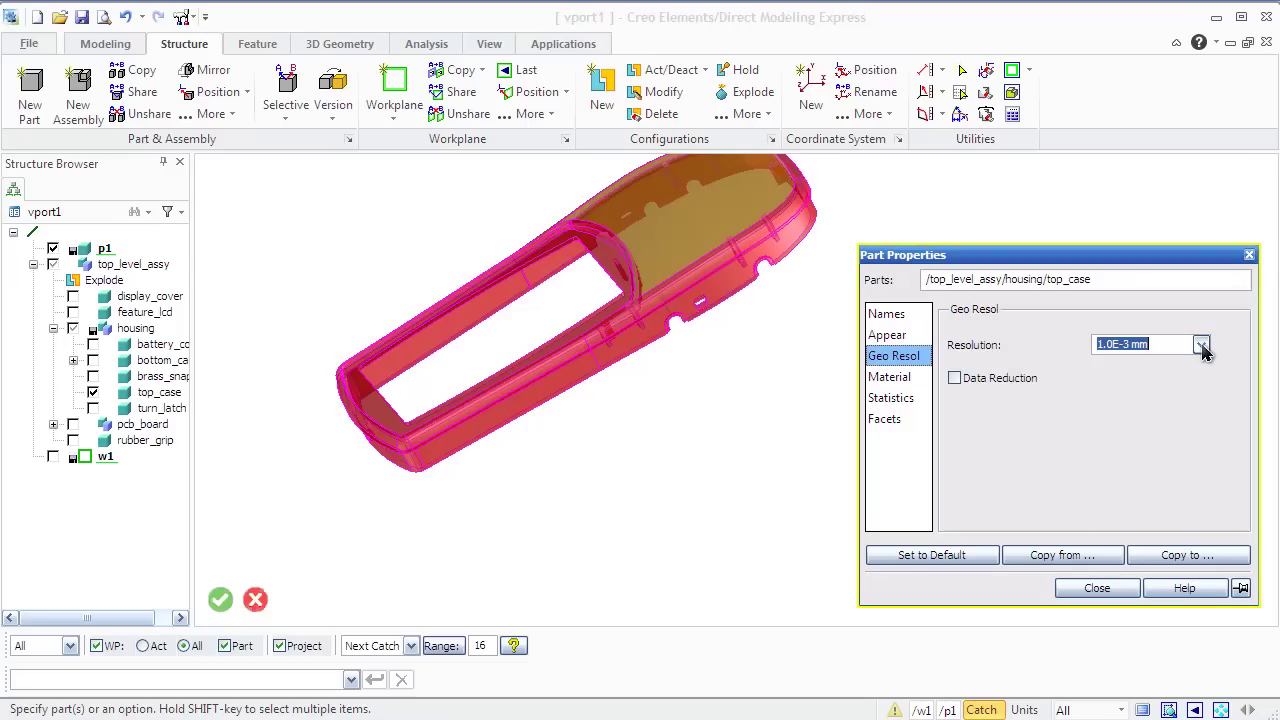
Keep resolution at 1.0E-3 mm, copy battery_cover's properties onto top_case, and close Part Properties
click(1201, 344)
click(1200, 346)
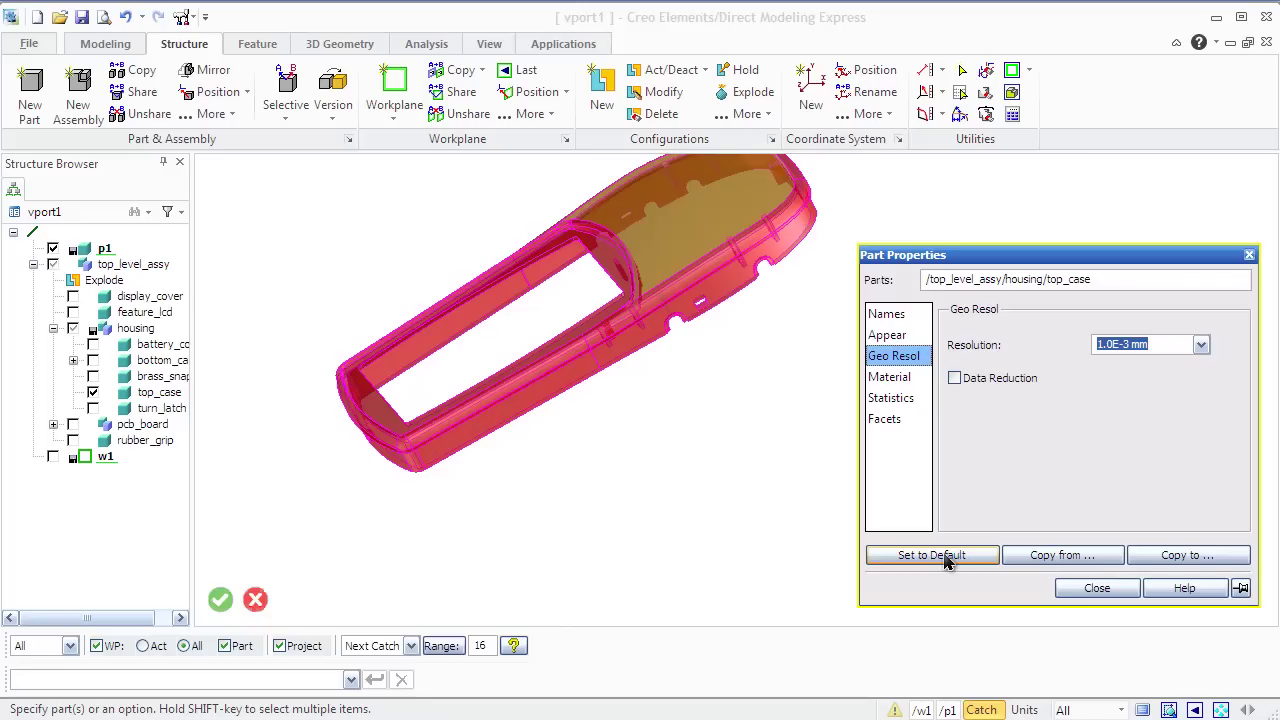
click(1040, 560)
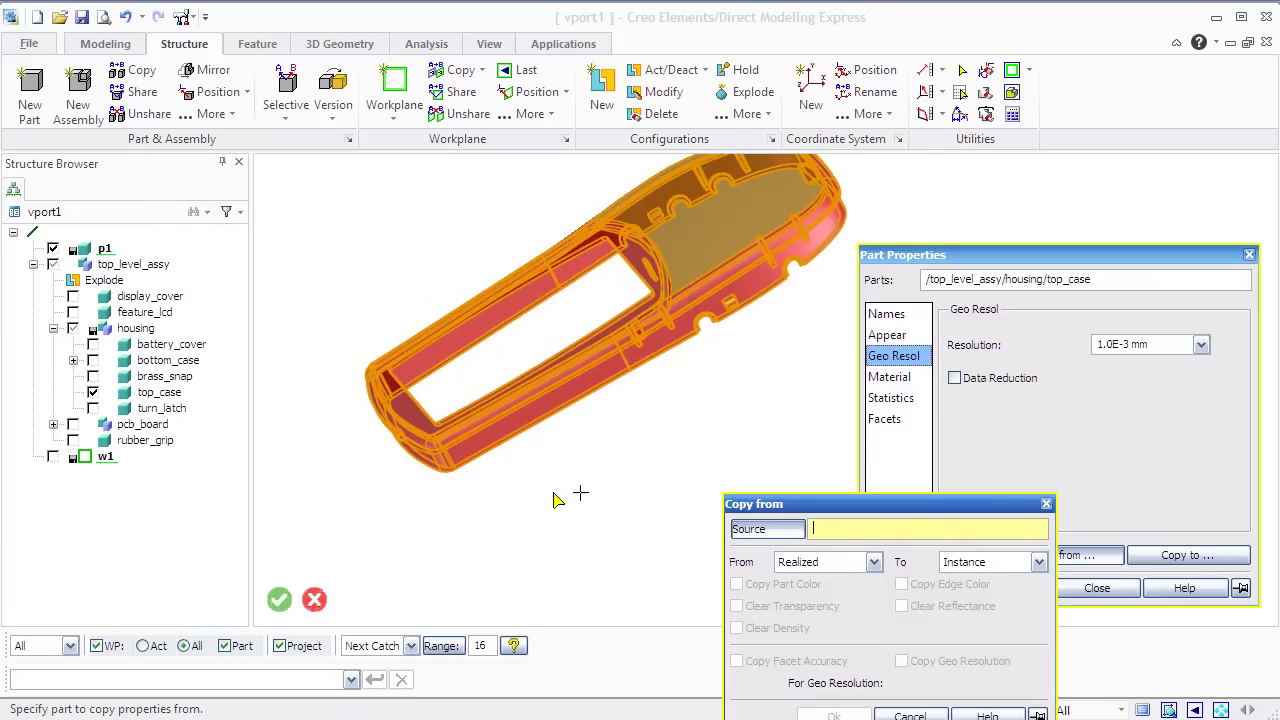
click(183, 345)
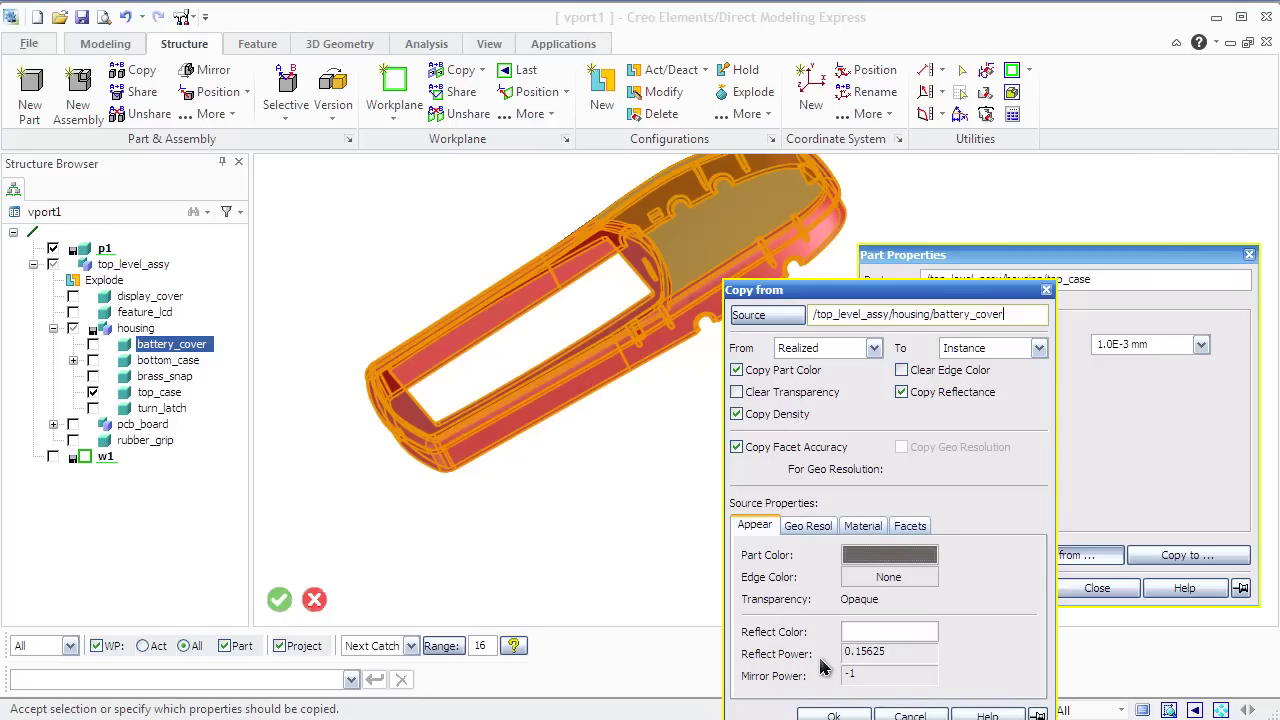
click(833, 716)
click(1096, 588)
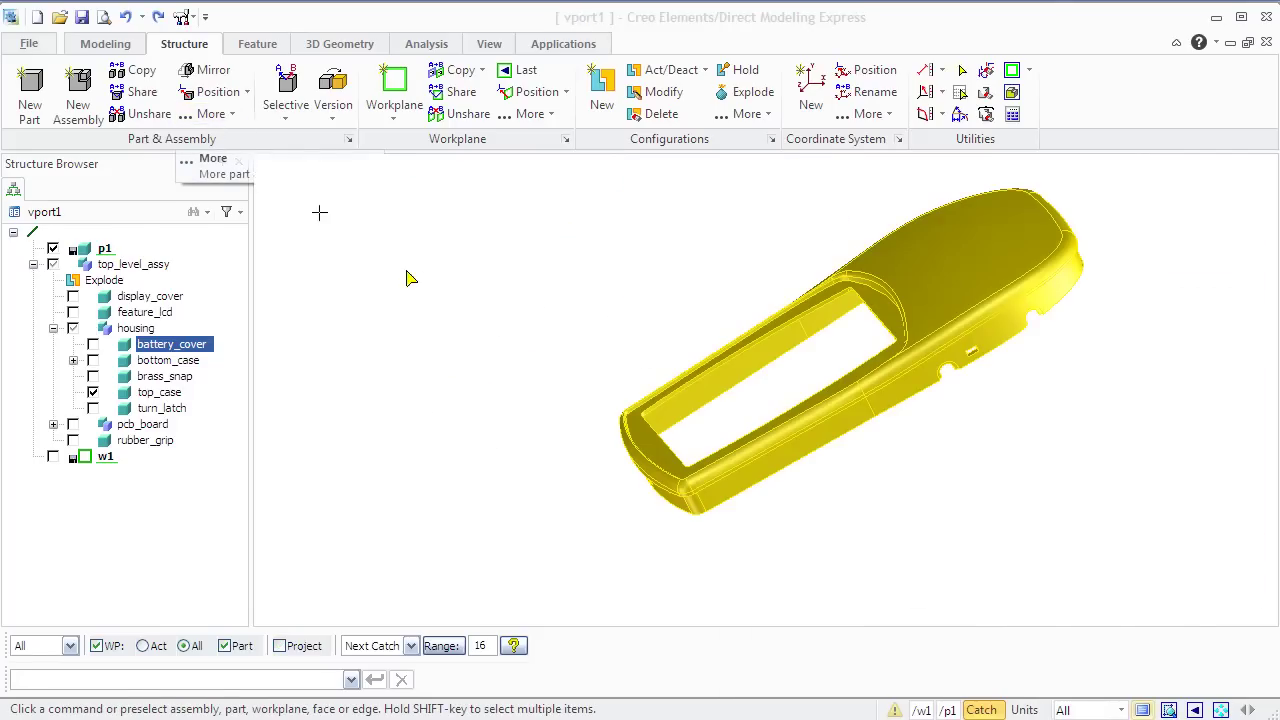
Open the viewport's Light Properties and switch to editing light 0
right_click(583, 330)
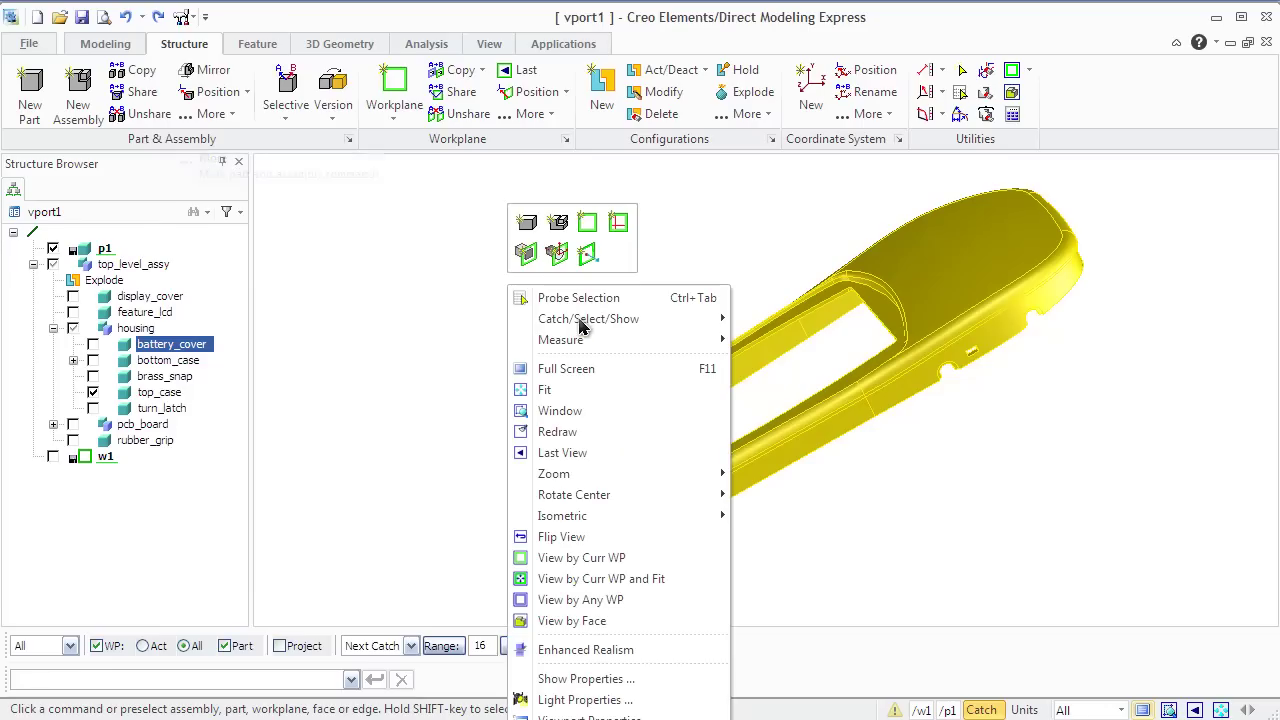
click(573, 700)
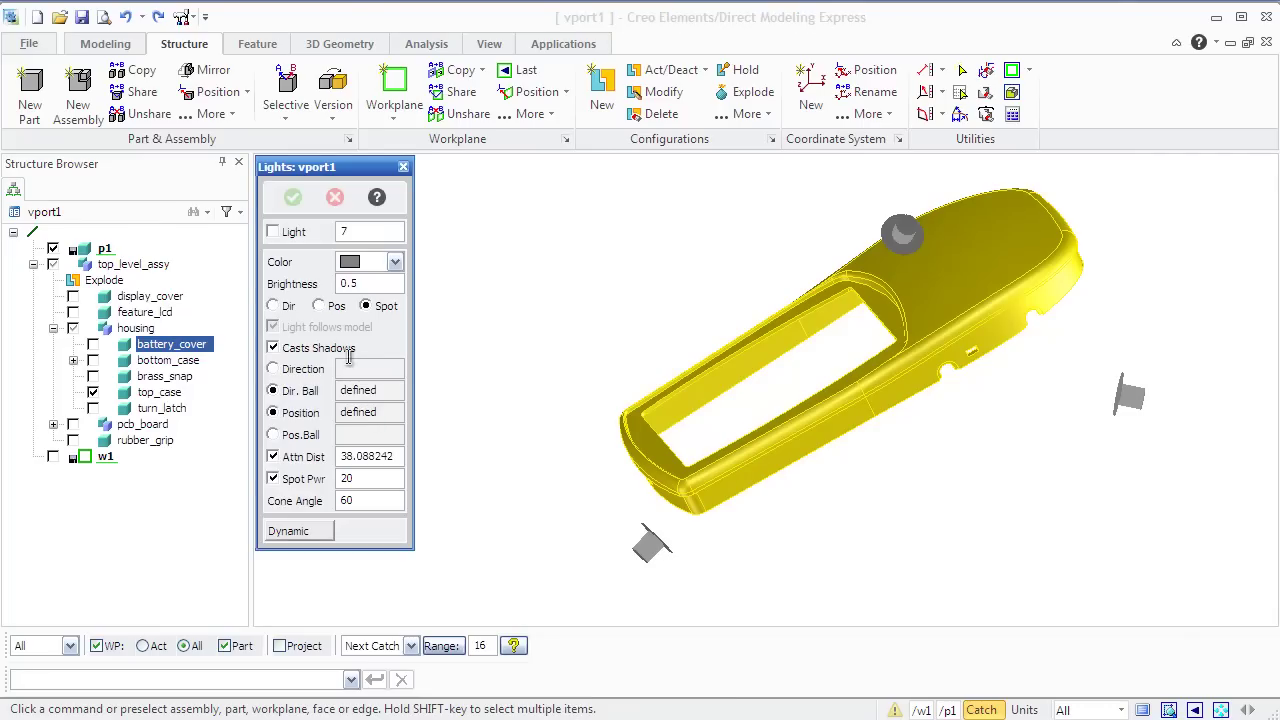
double_click(358, 231)
text(0)
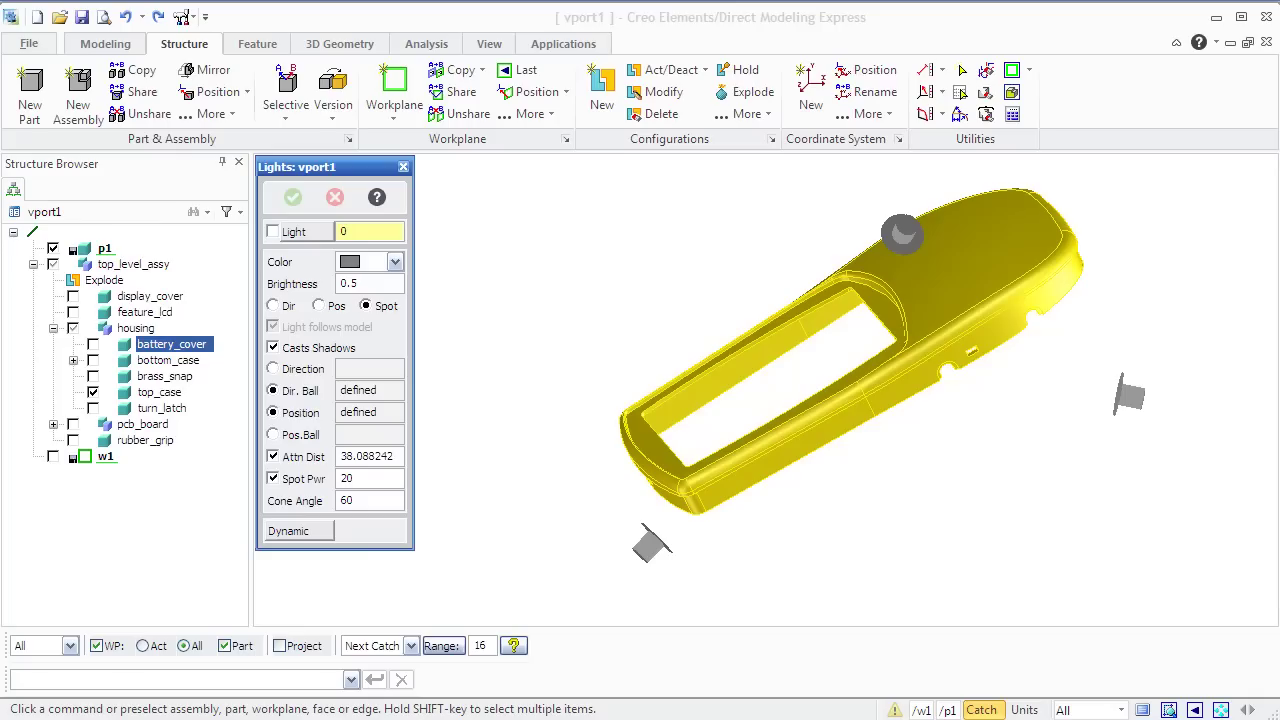
click(290, 240)
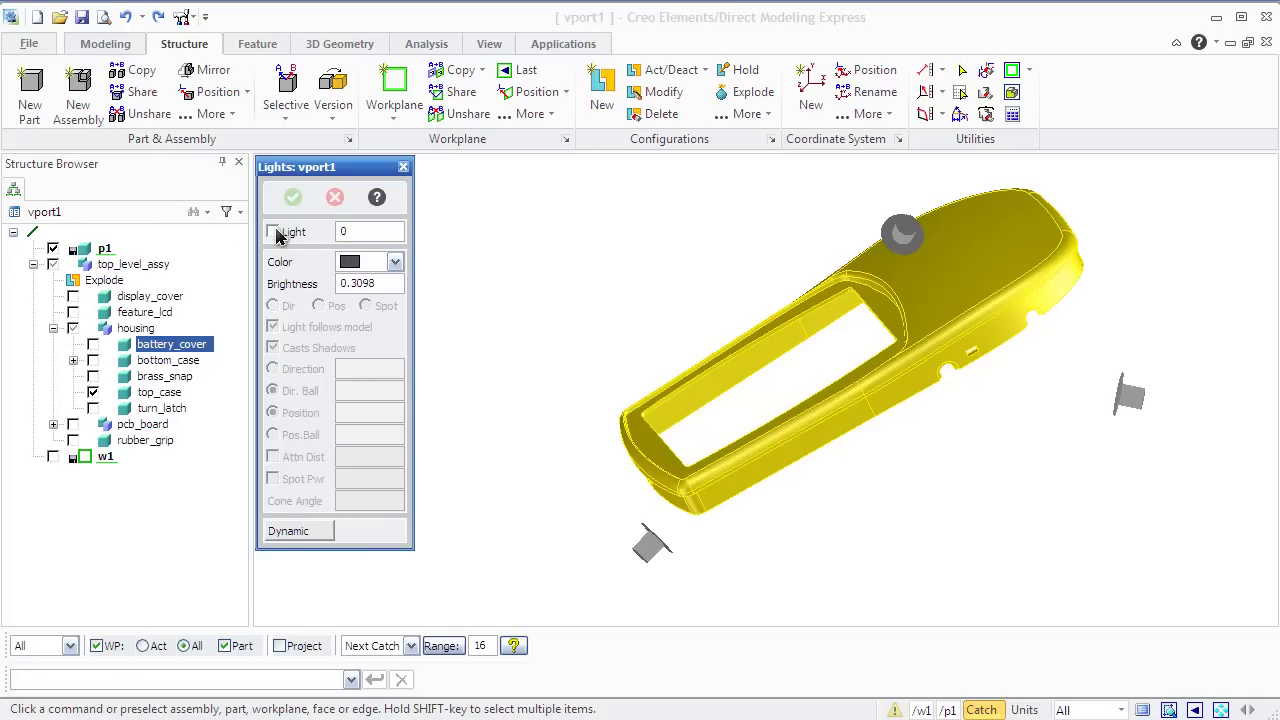
Set light 0 to Red with brightness 0.5
click(397, 263)
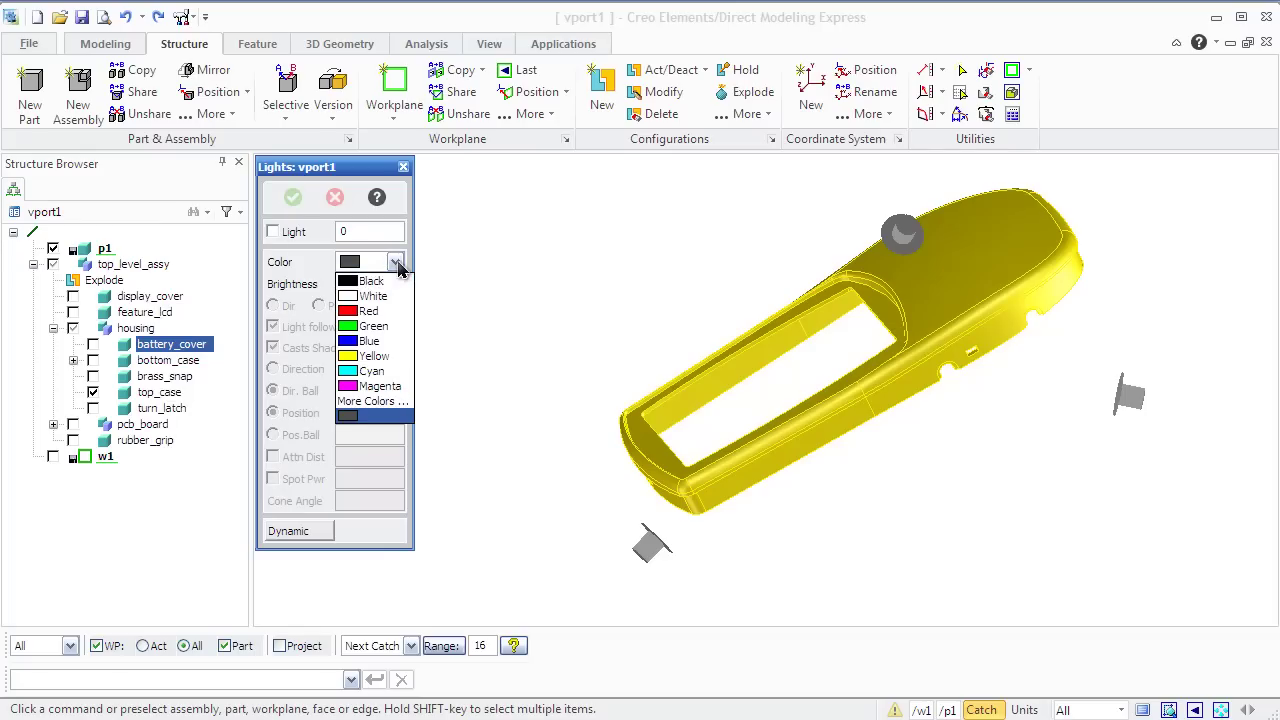
click(369, 316)
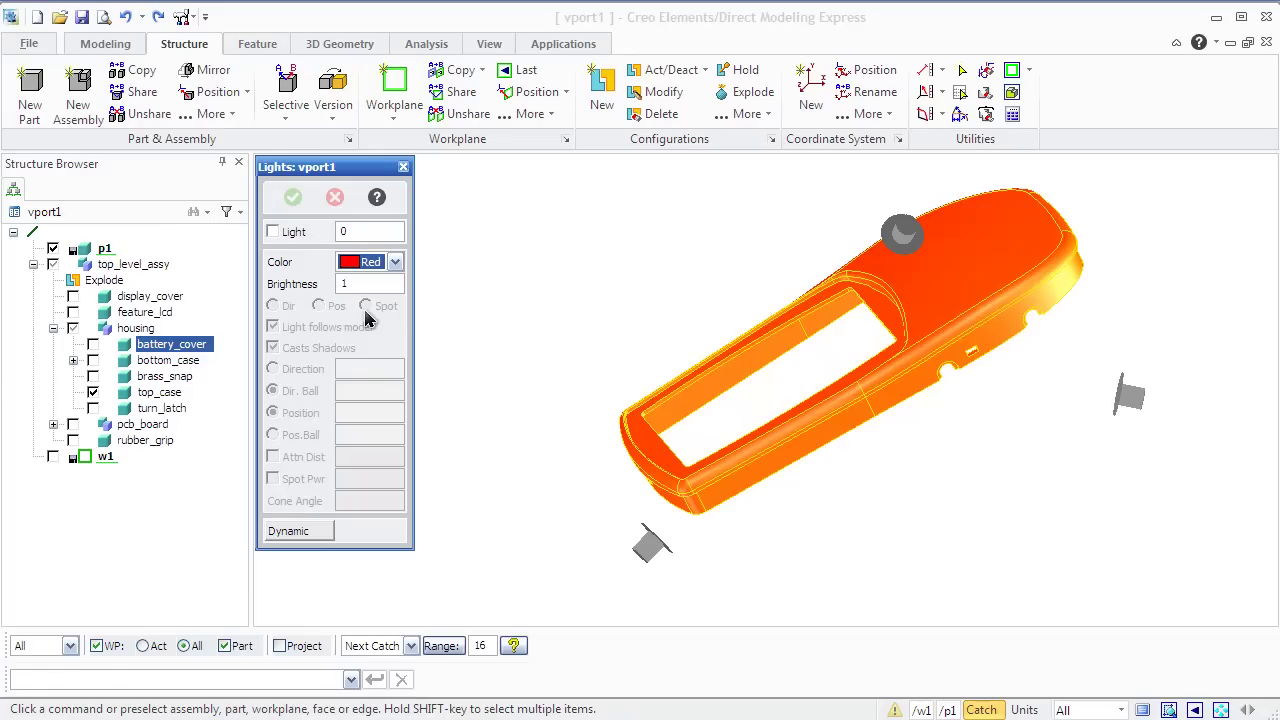
click(368, 285)
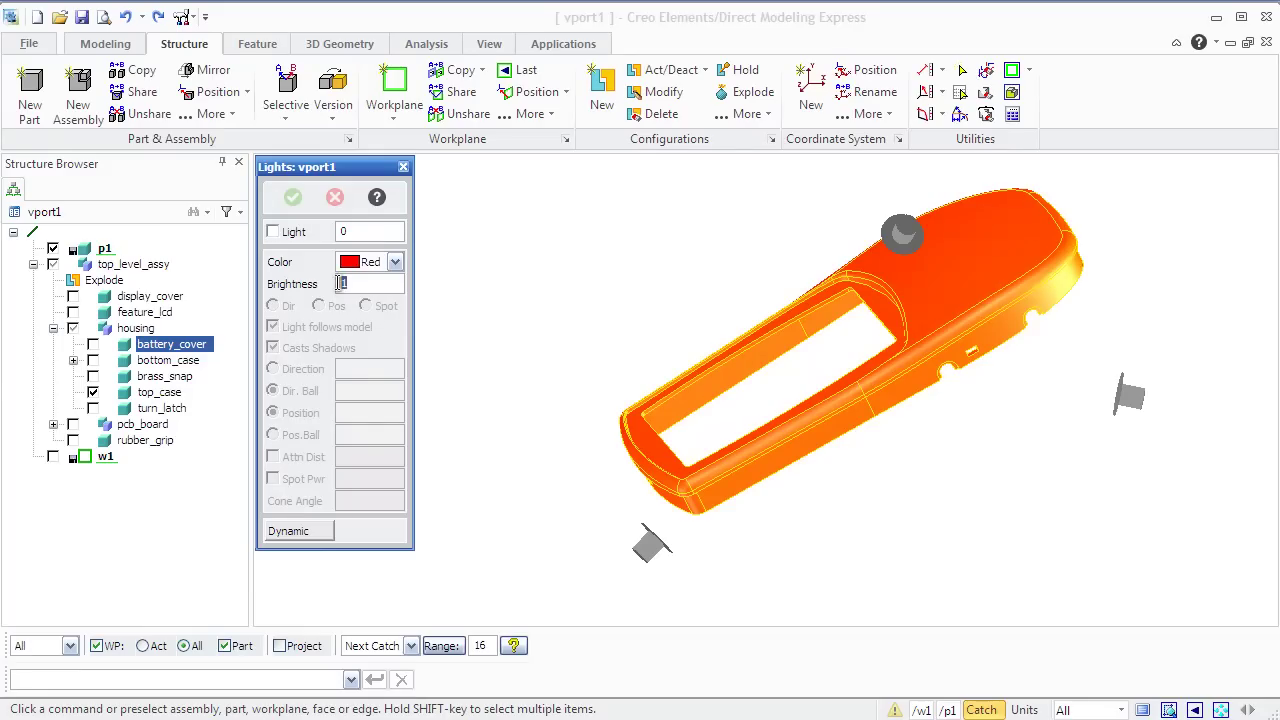
text(0.5)
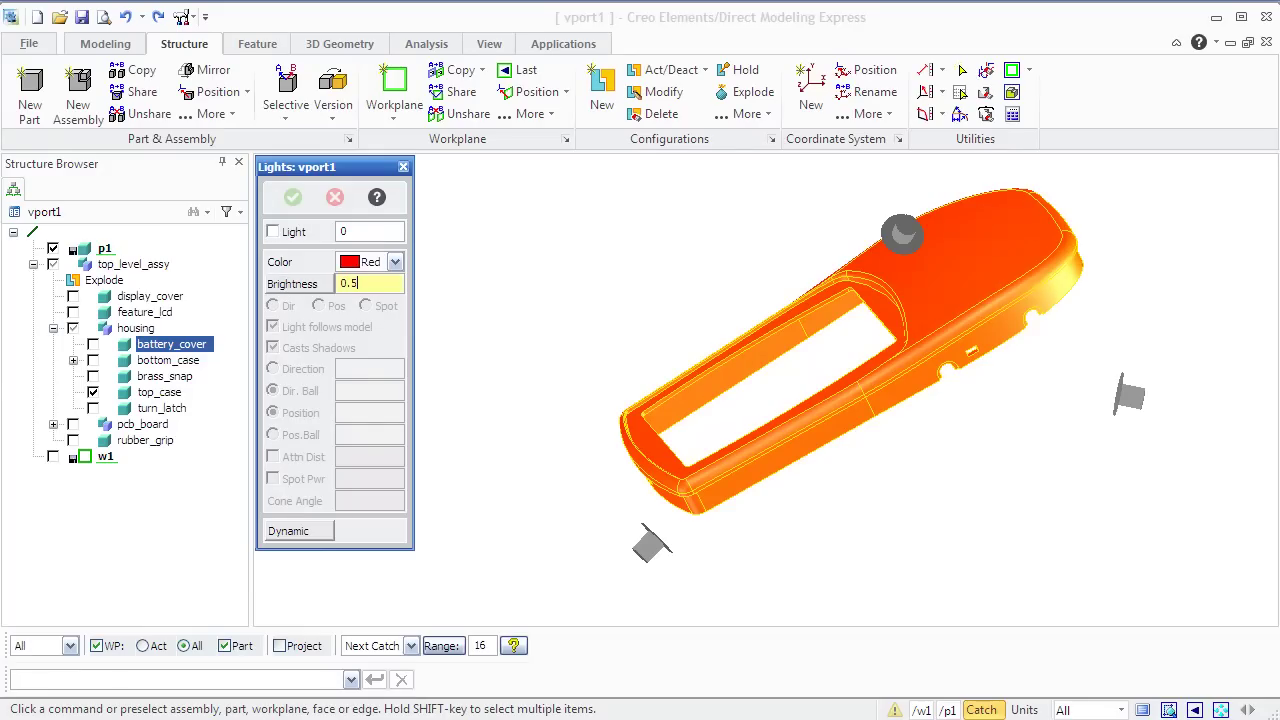
key(Return)
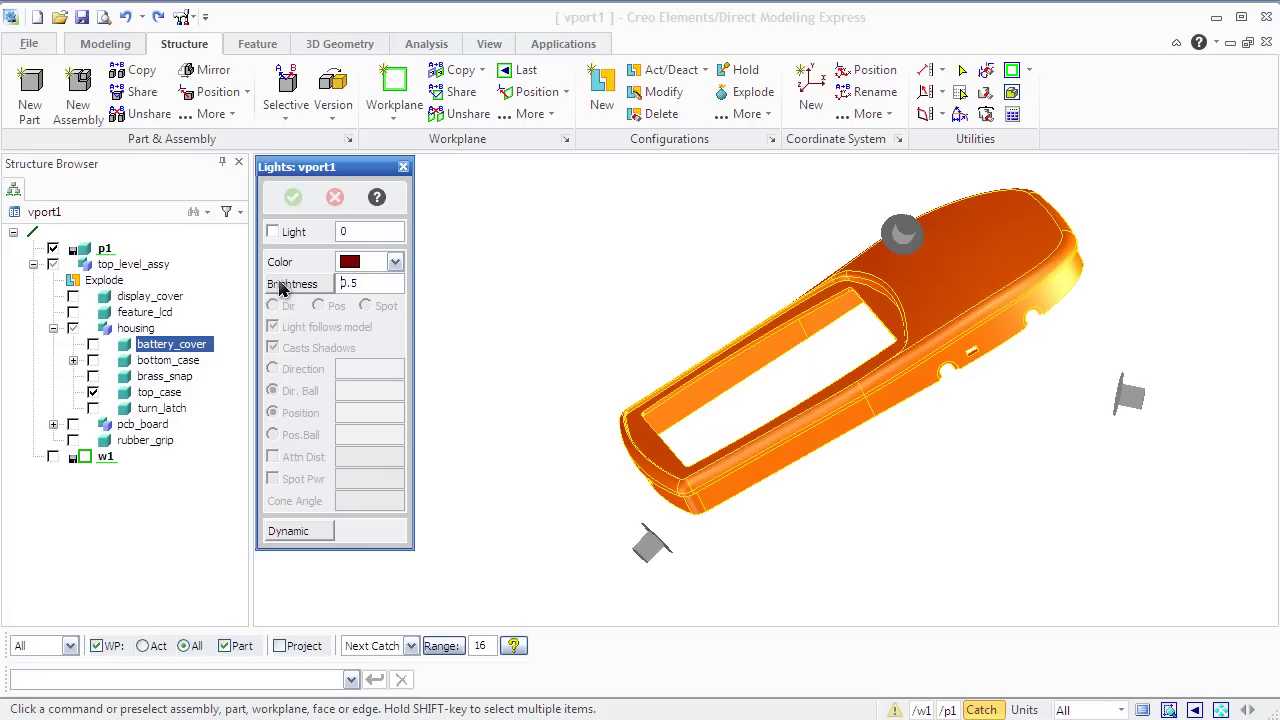
click(336, 232)
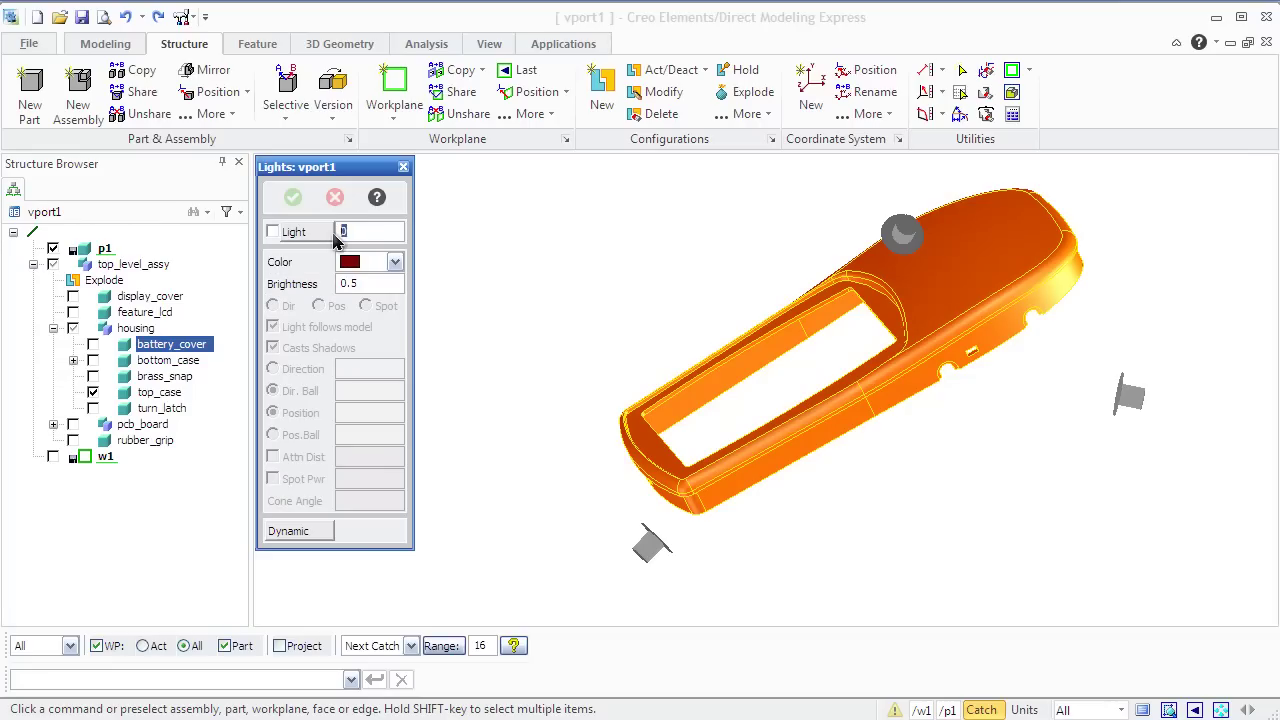
Turn on light 2 and, after trying Pos and Spot, make it directional
text(2)
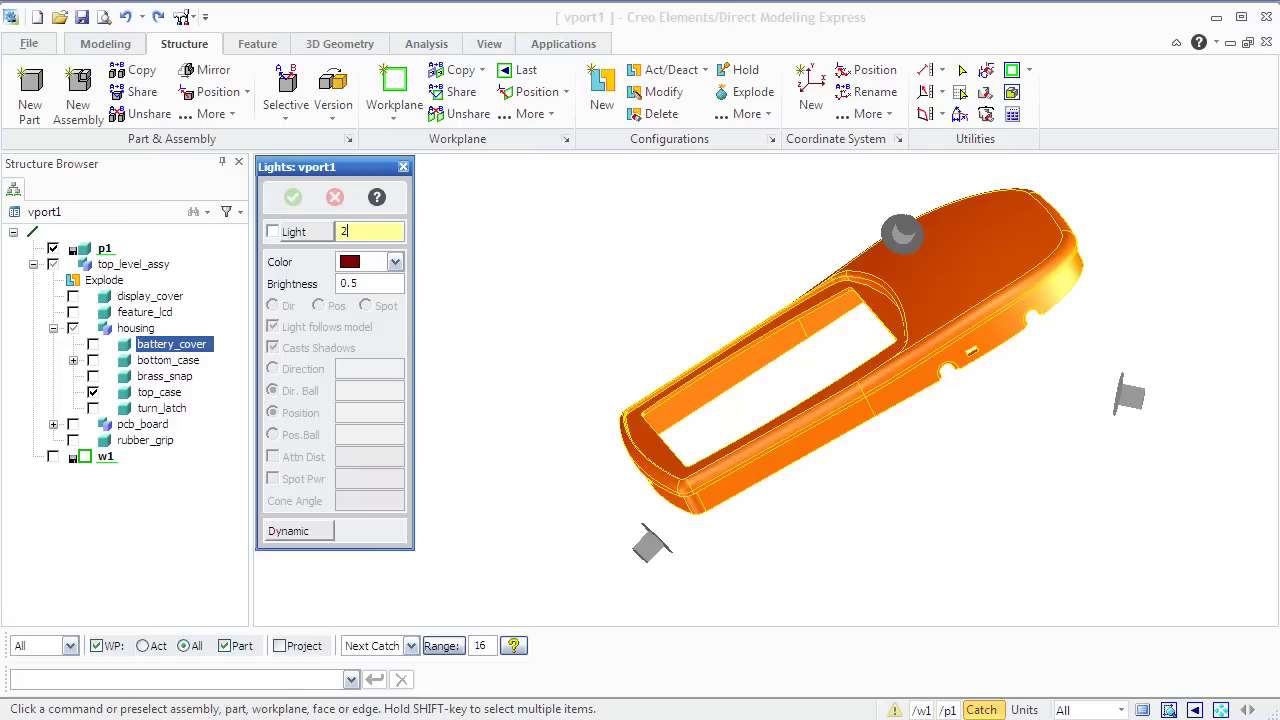
key(Return)
click(333, 235)
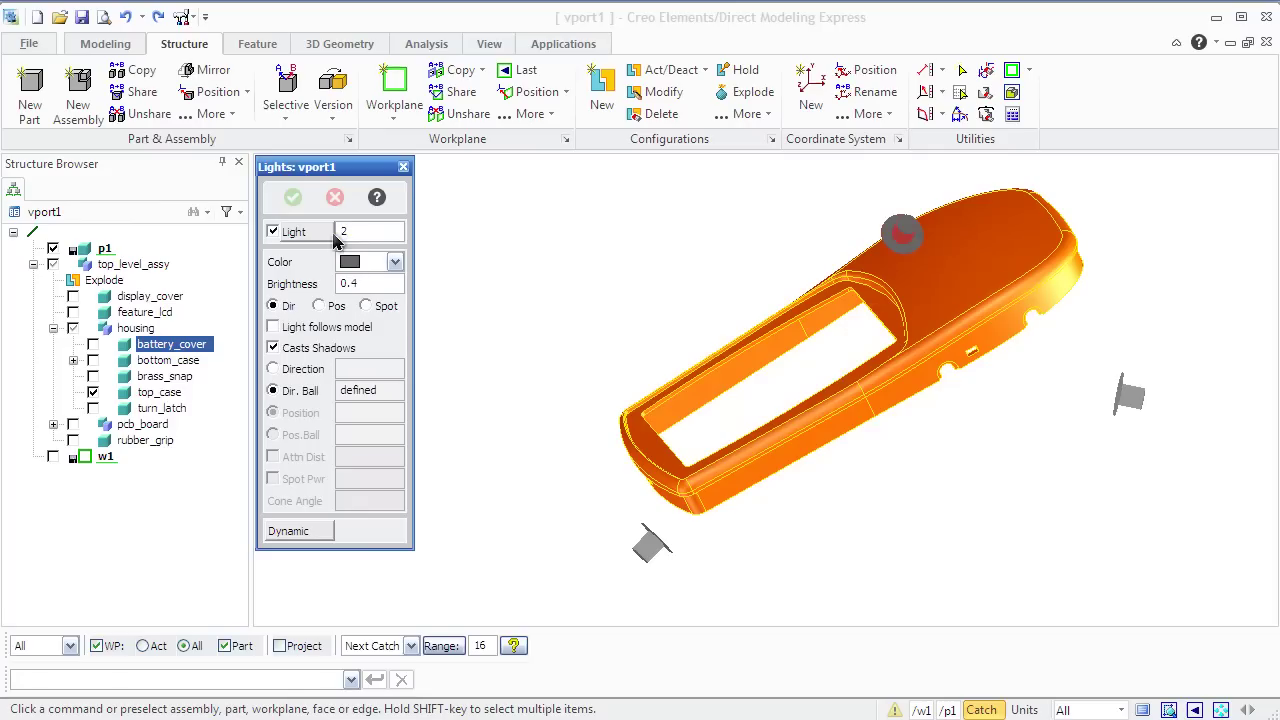
click(319, 306)
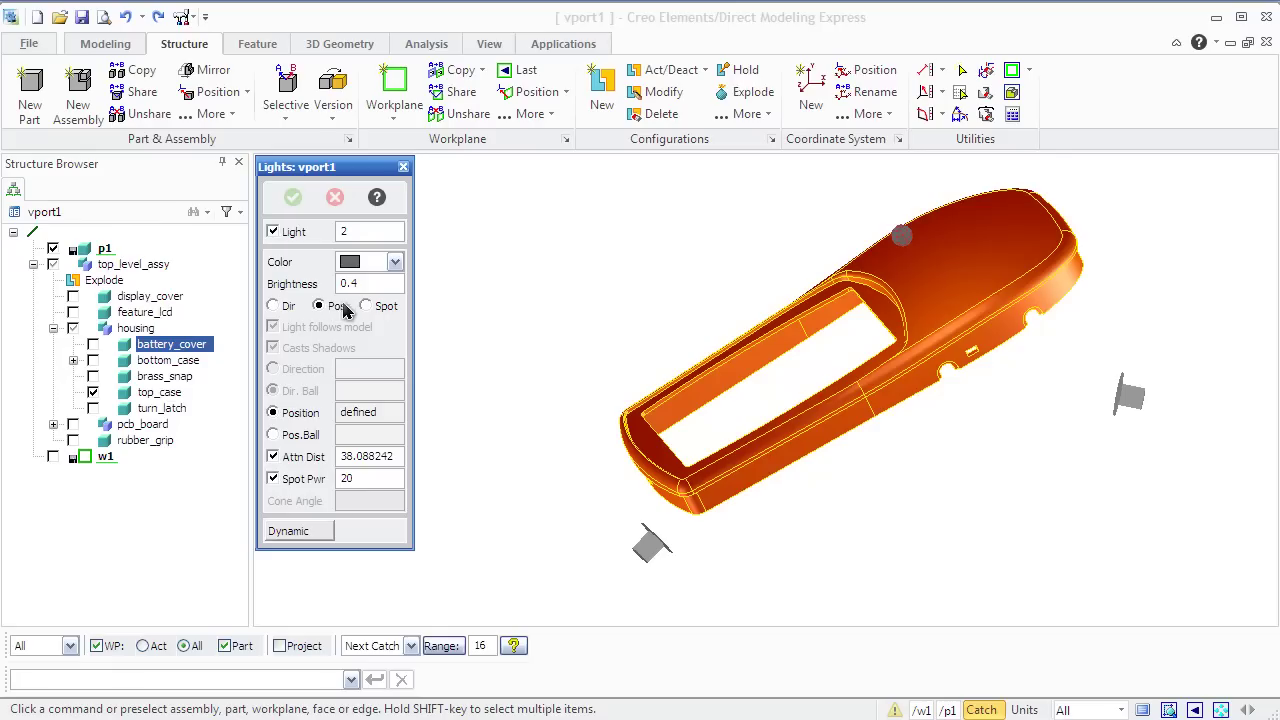
click(366, 306)
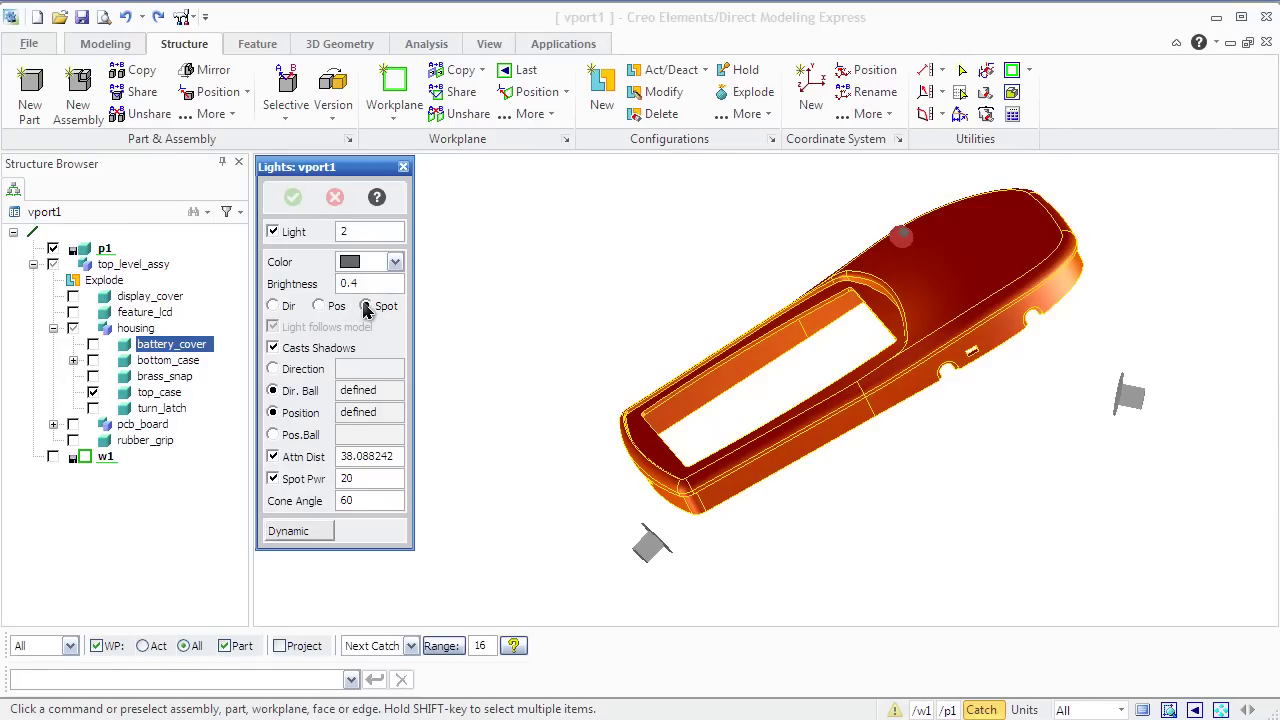
click(272, 306)
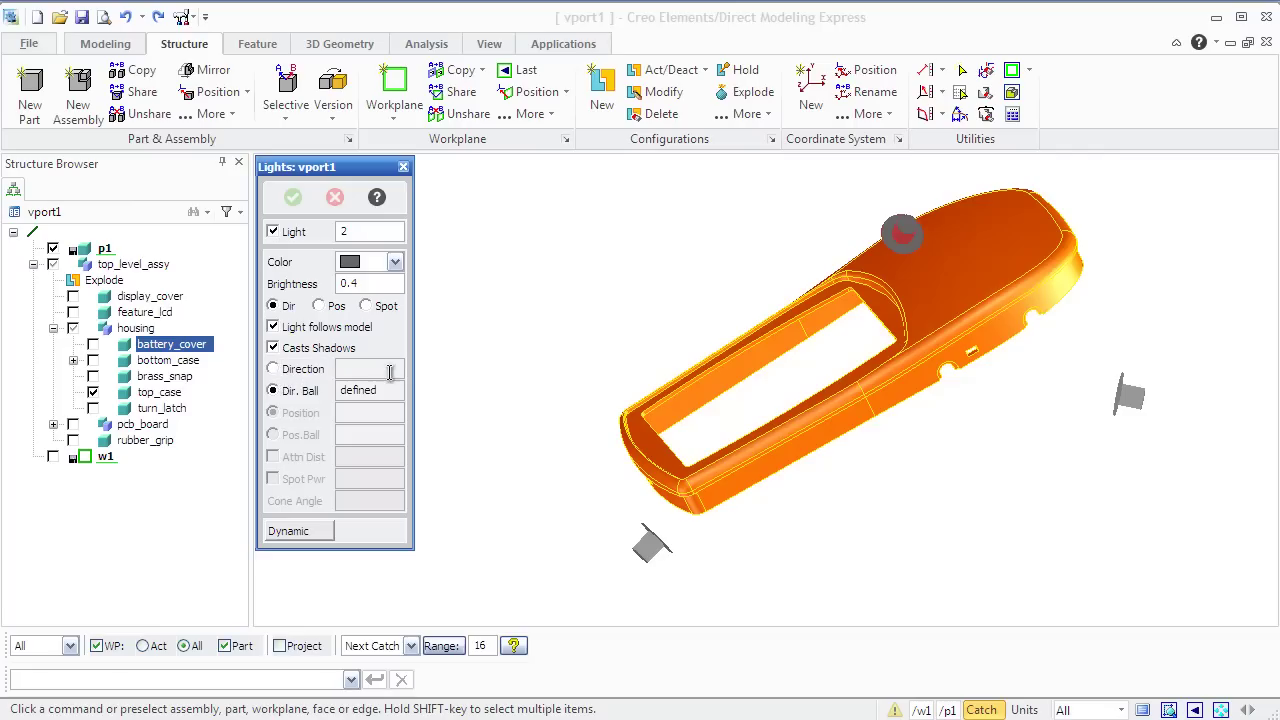
Define light 2's direction by picking the housing's left end edge
click(334, 372)
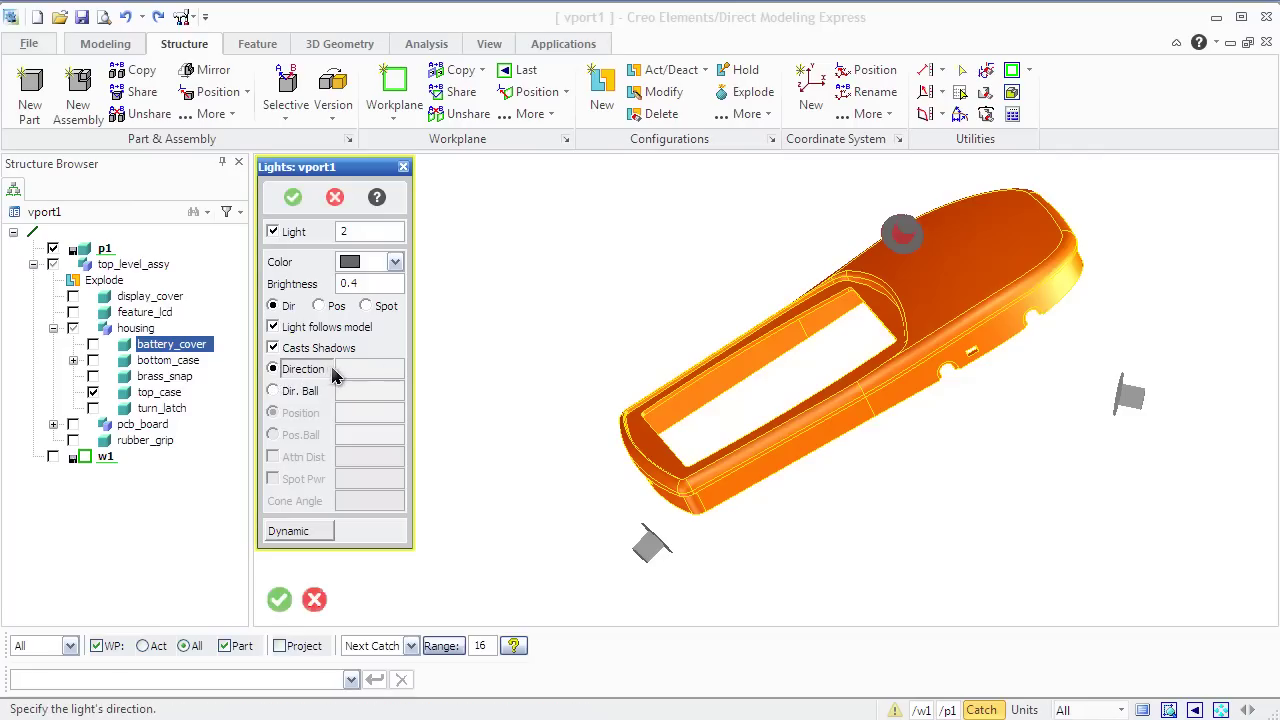
click(764, 334)
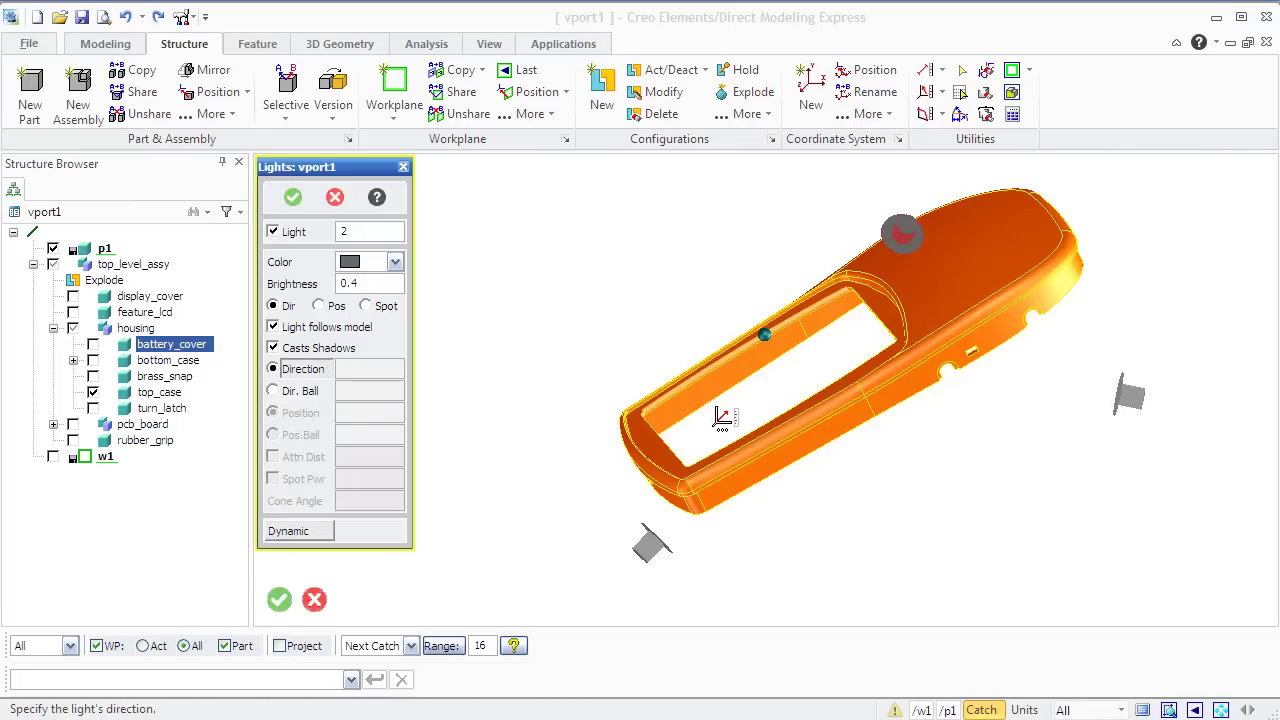
click(813, 461)
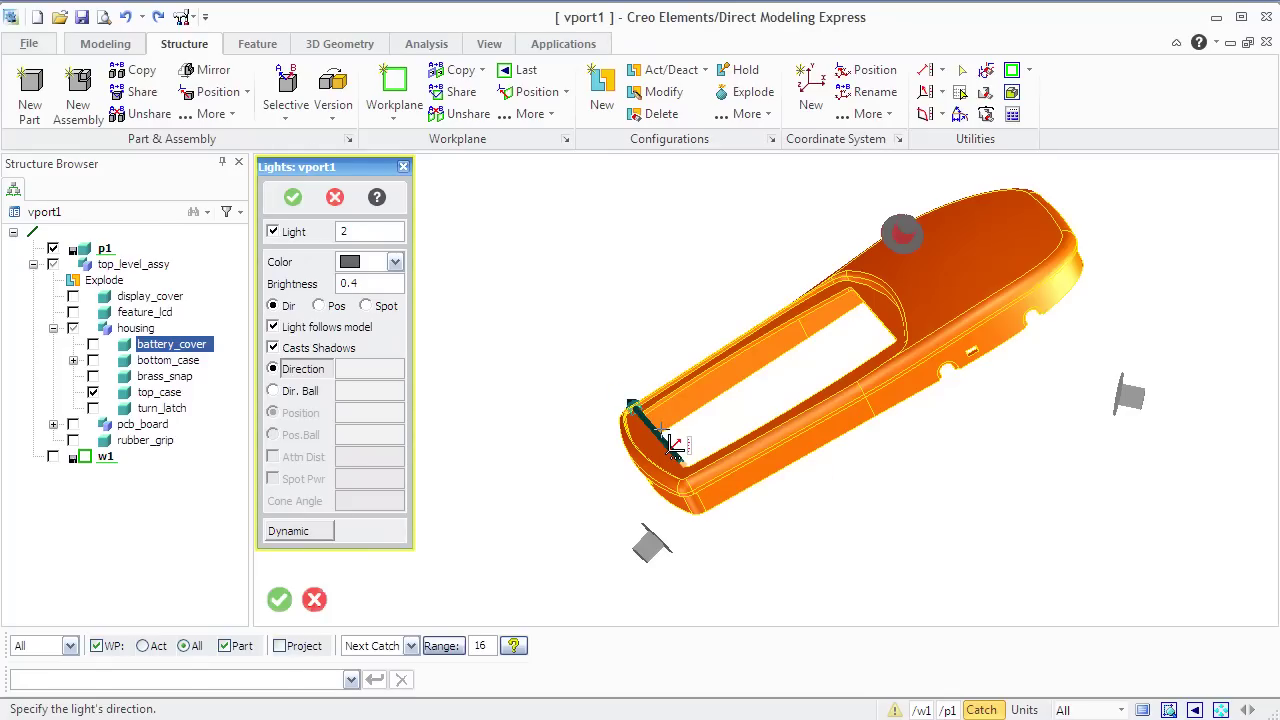
click(662, 433)
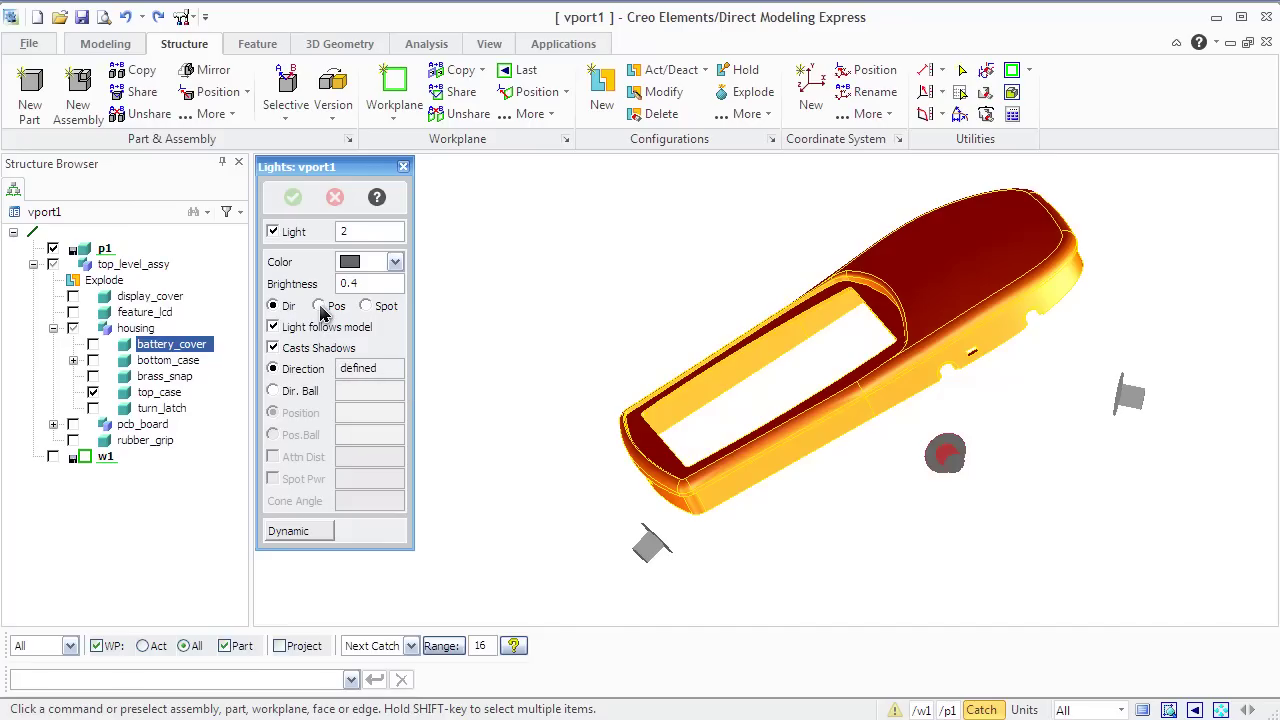
Switch light 2 to Pos, cancel the position pick, and close the Lights dialog
click(319, 306)
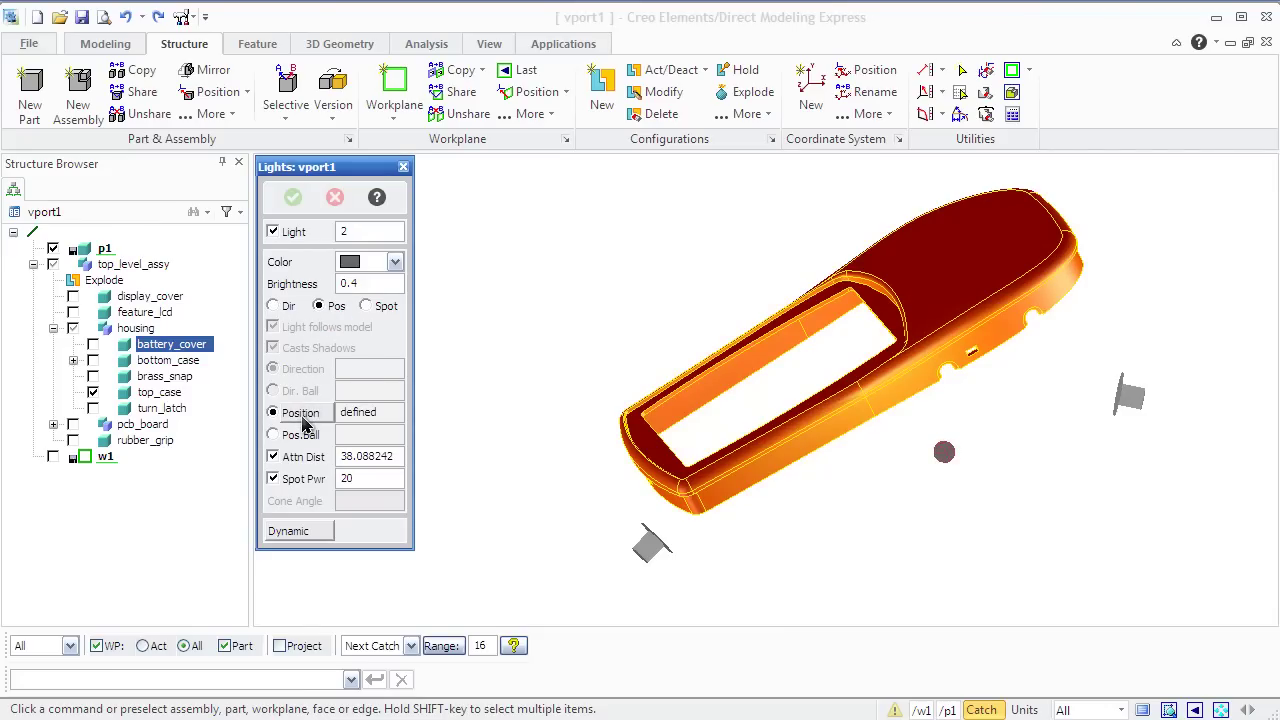
click(303, 418)
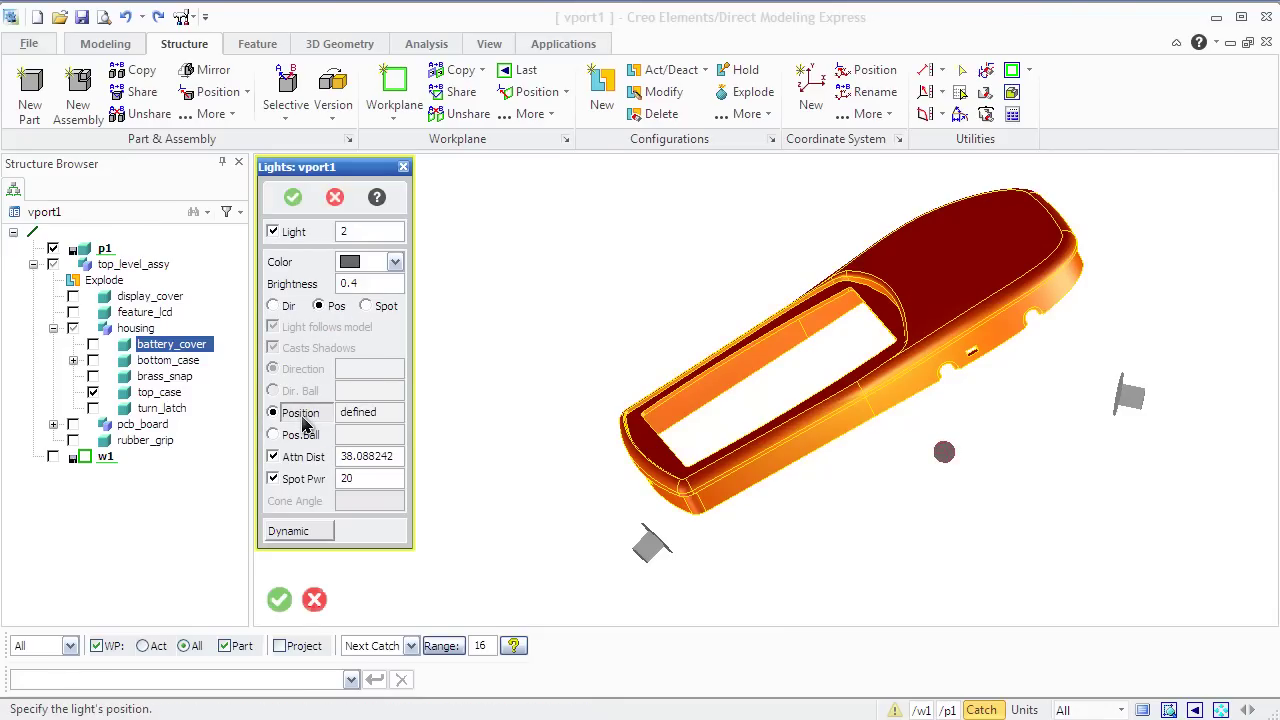
click(466, 419)
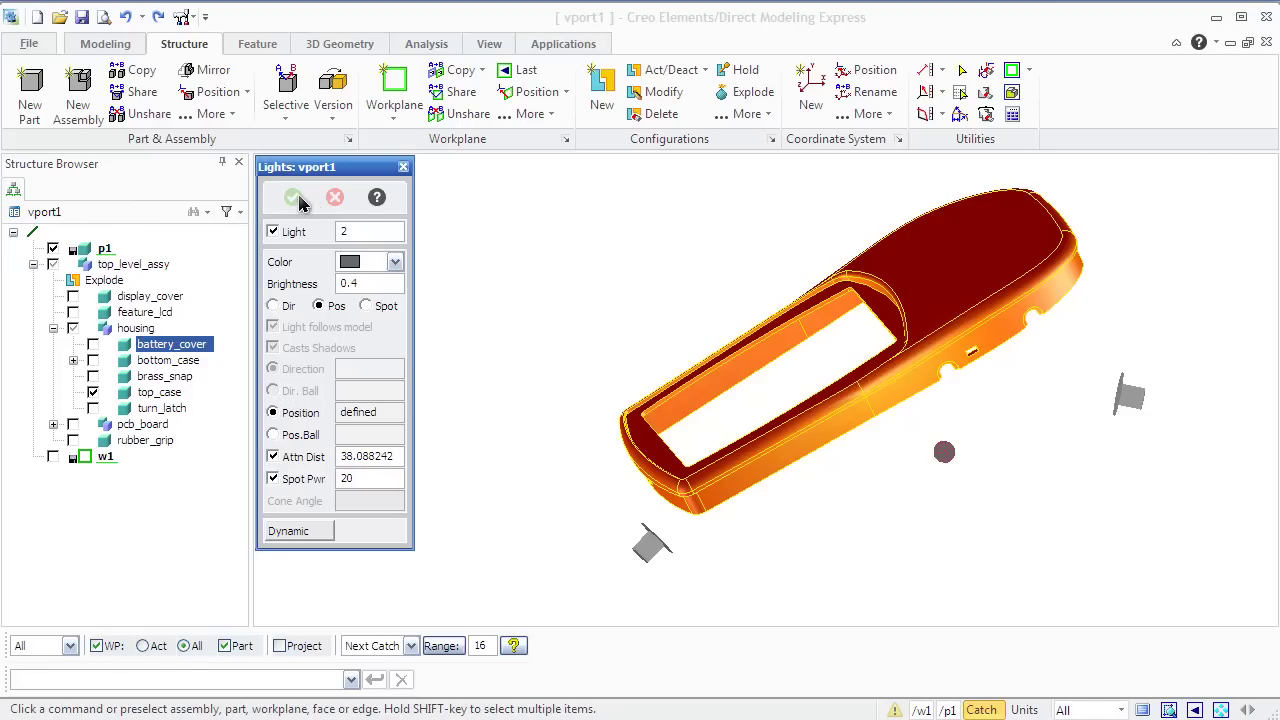
click(403, 168)
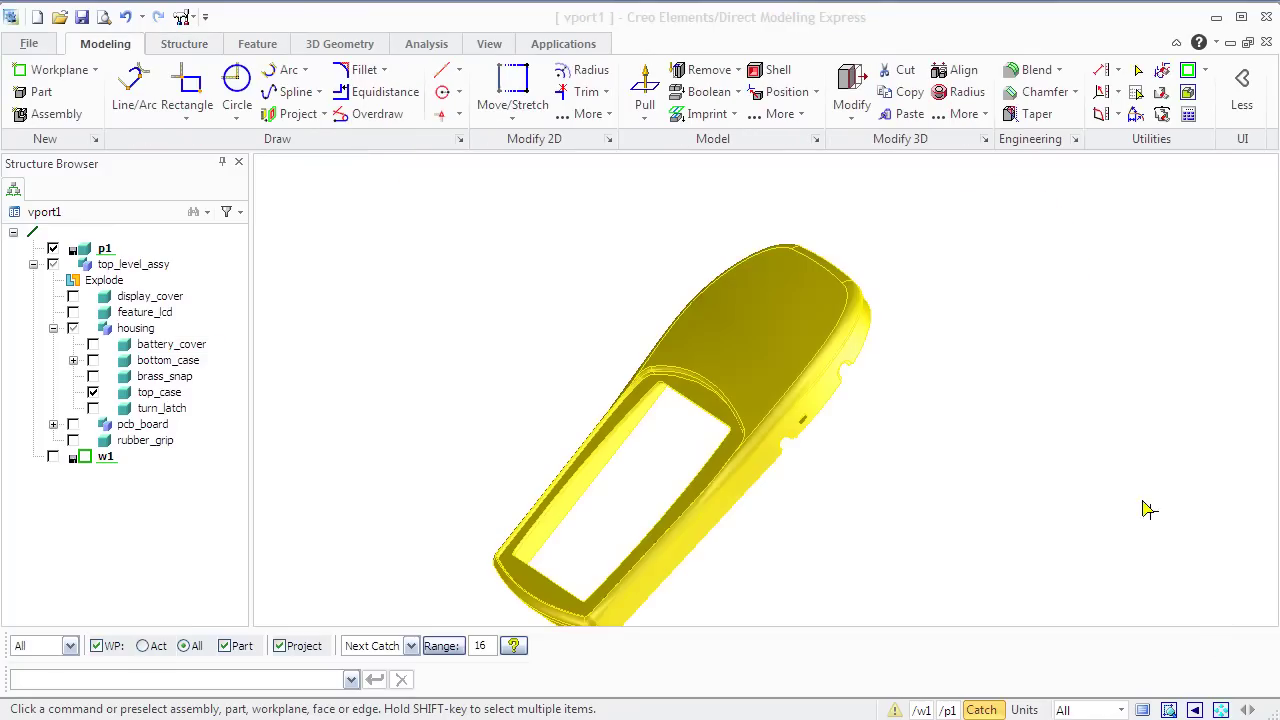
Show the Analysis tab and check the Distance measurement list, then dismiss it
click(425, 44)
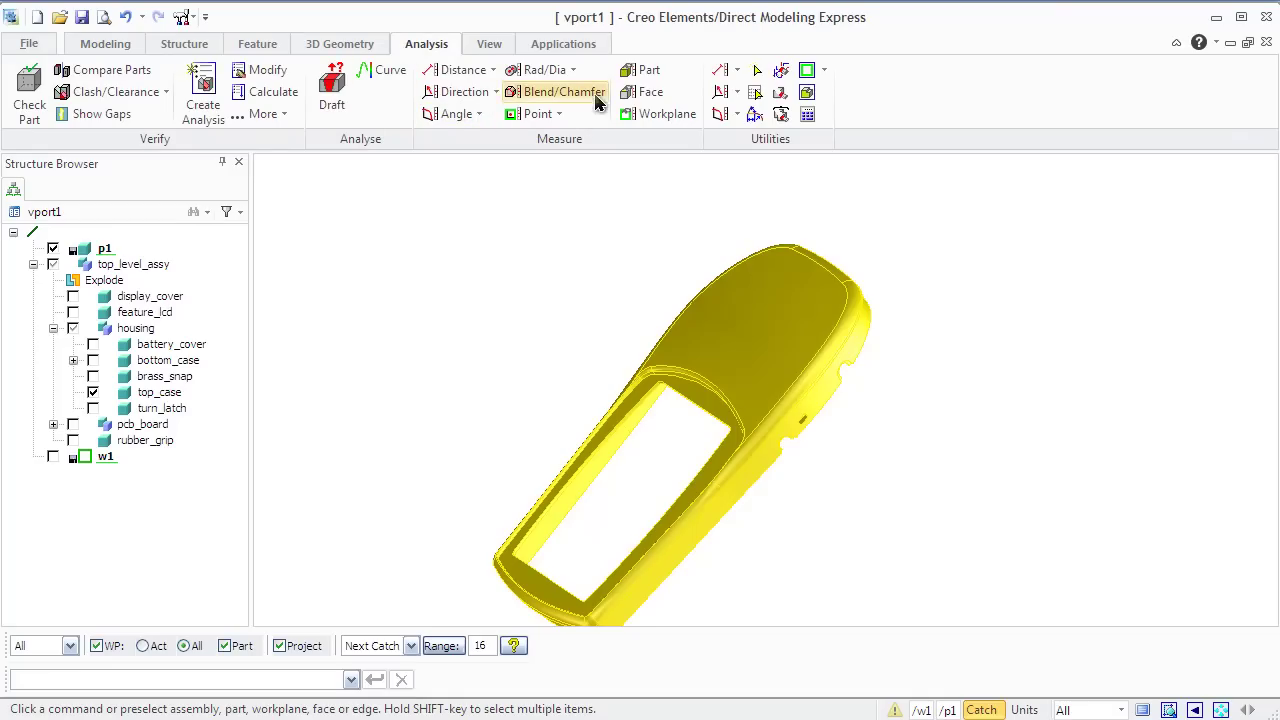
click(492, 70)
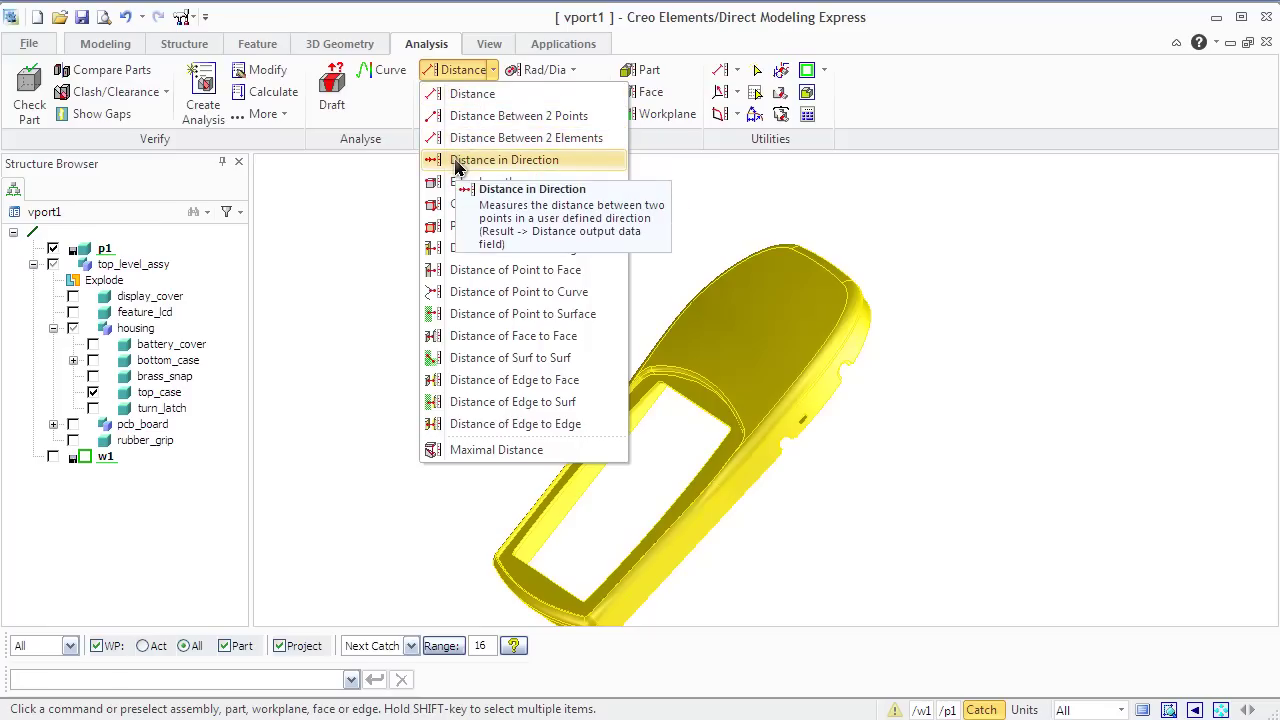
key(Escape)
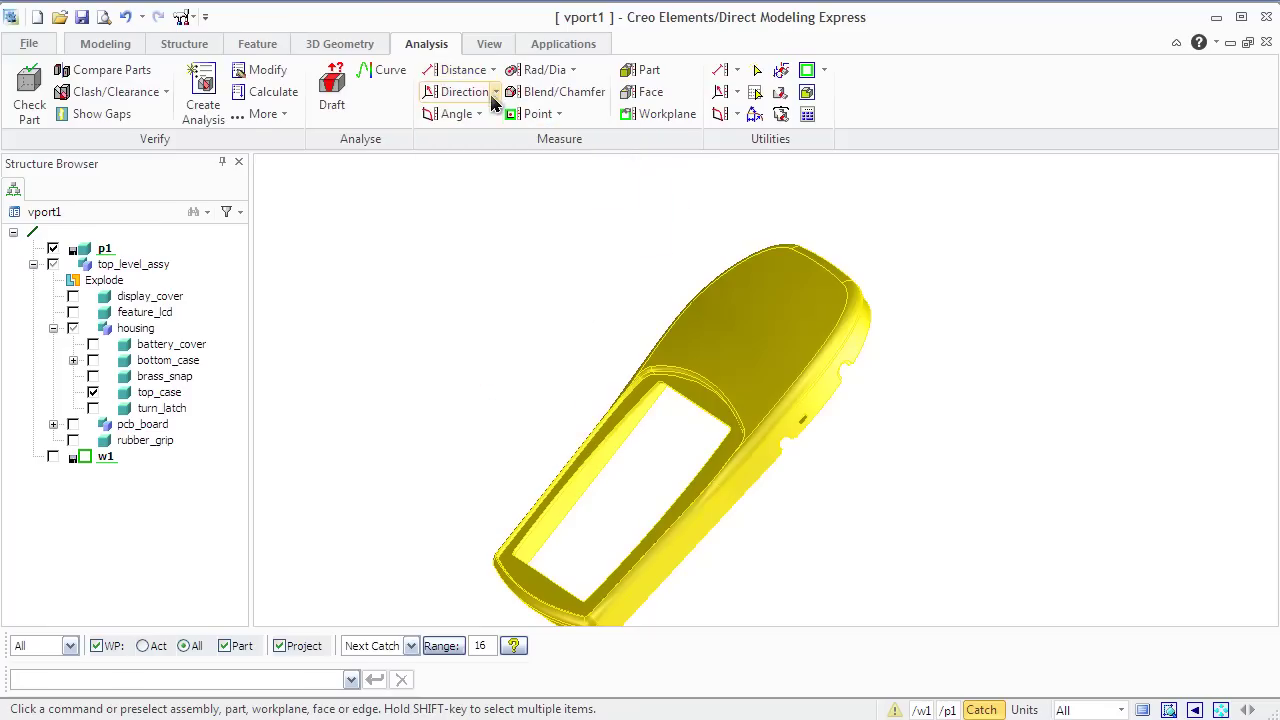
Measure the case's top face area (1839.0064730273 mm2), then switch to Part measurement
click(630, 100)
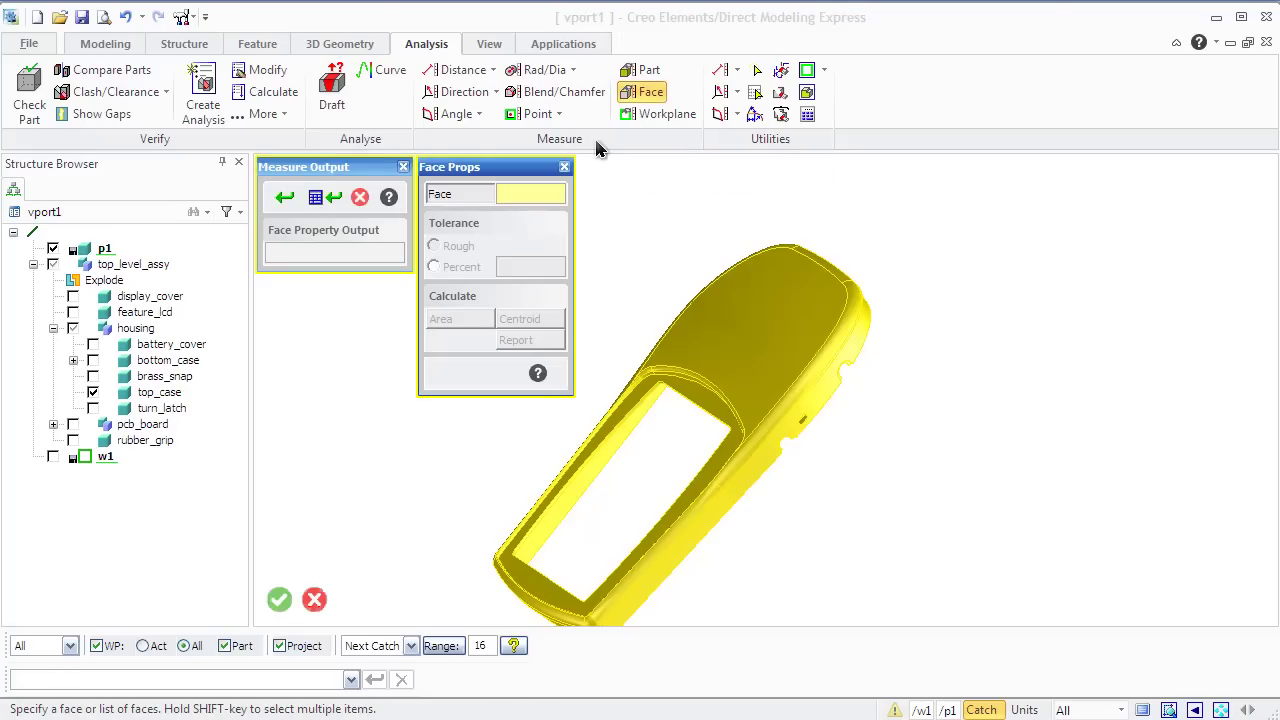
click(768, 340)
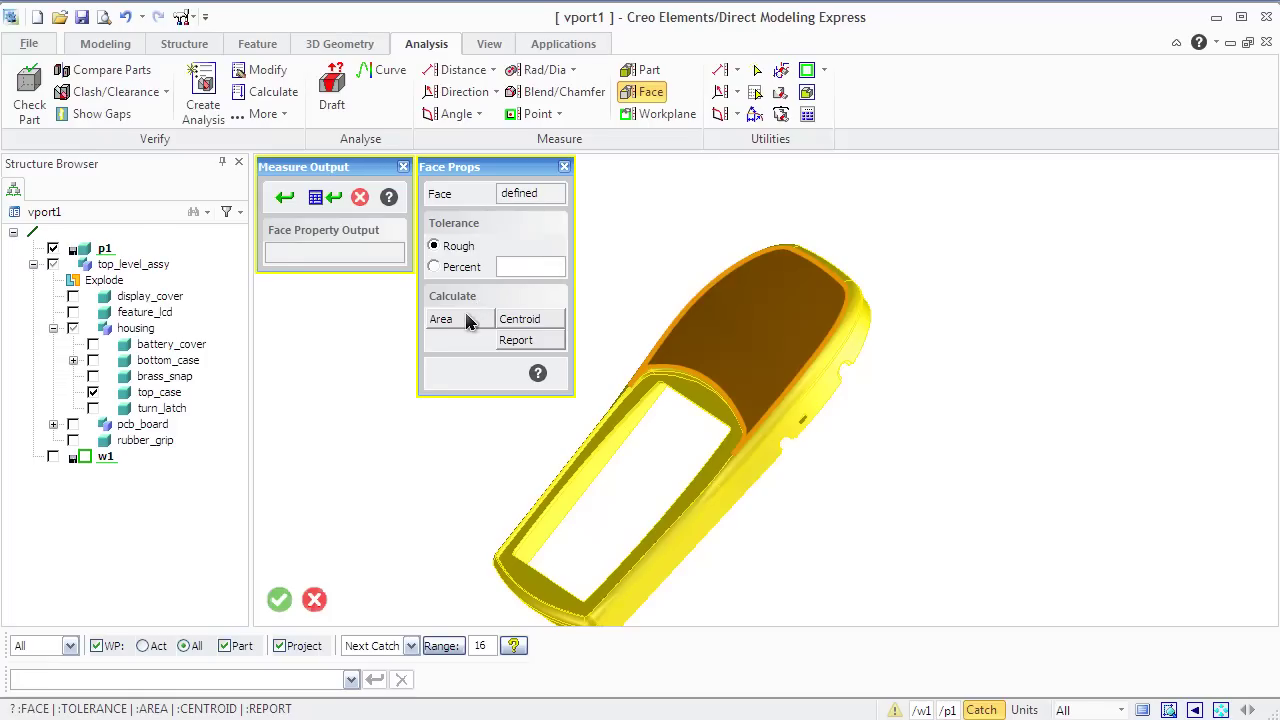
click(466, 320)
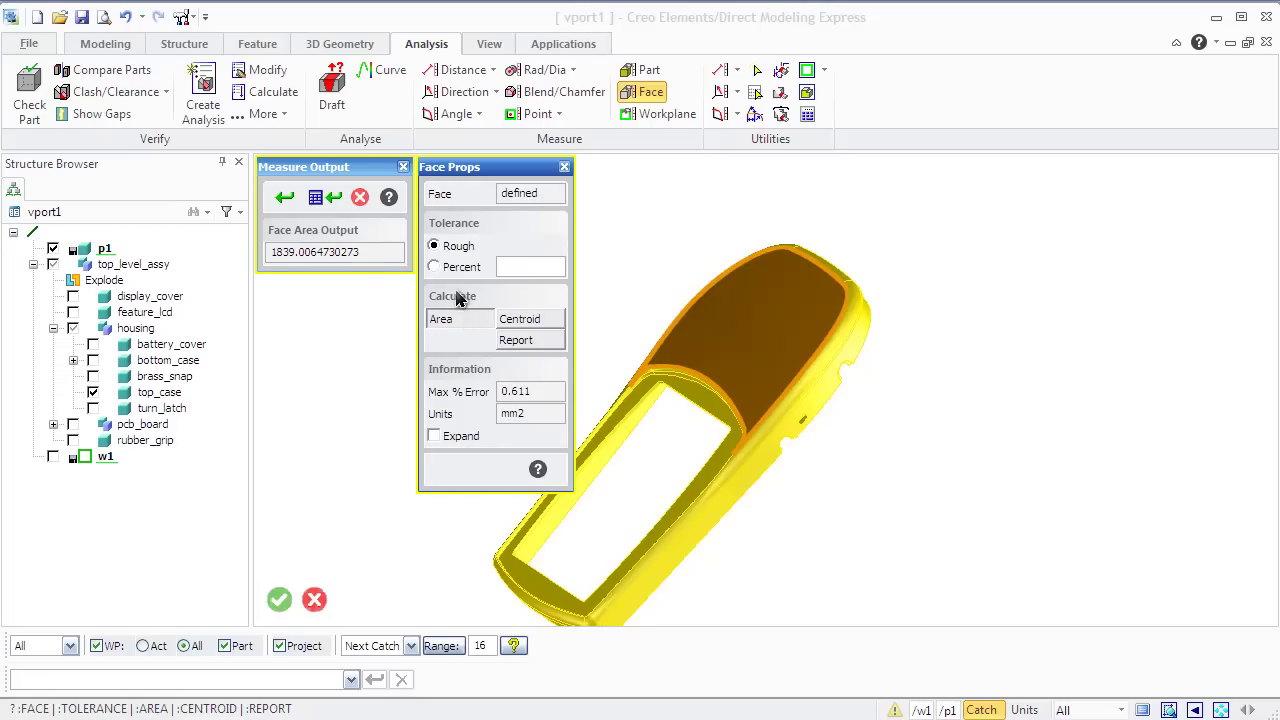
click(638, 69)
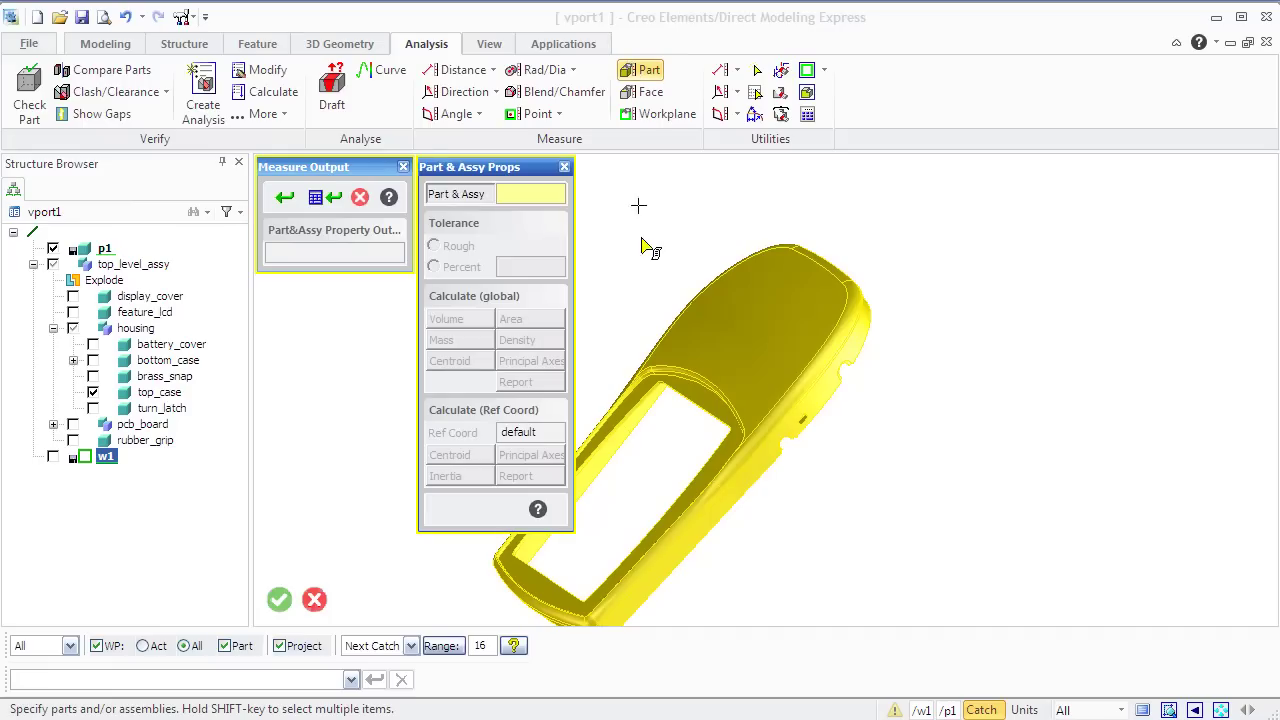
Compute top_case's volume (8784.075206 mm3) and centroid, then close the Measure Output panel
click(797, 411)
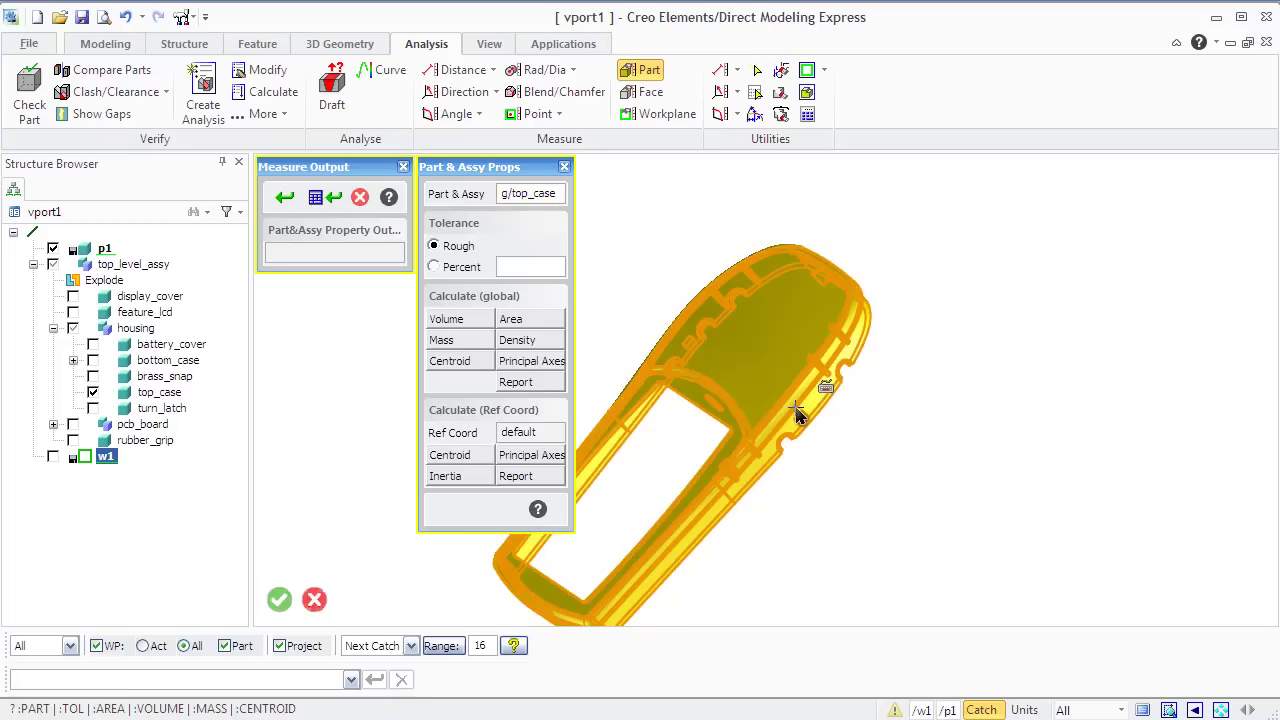
click(456, 320)
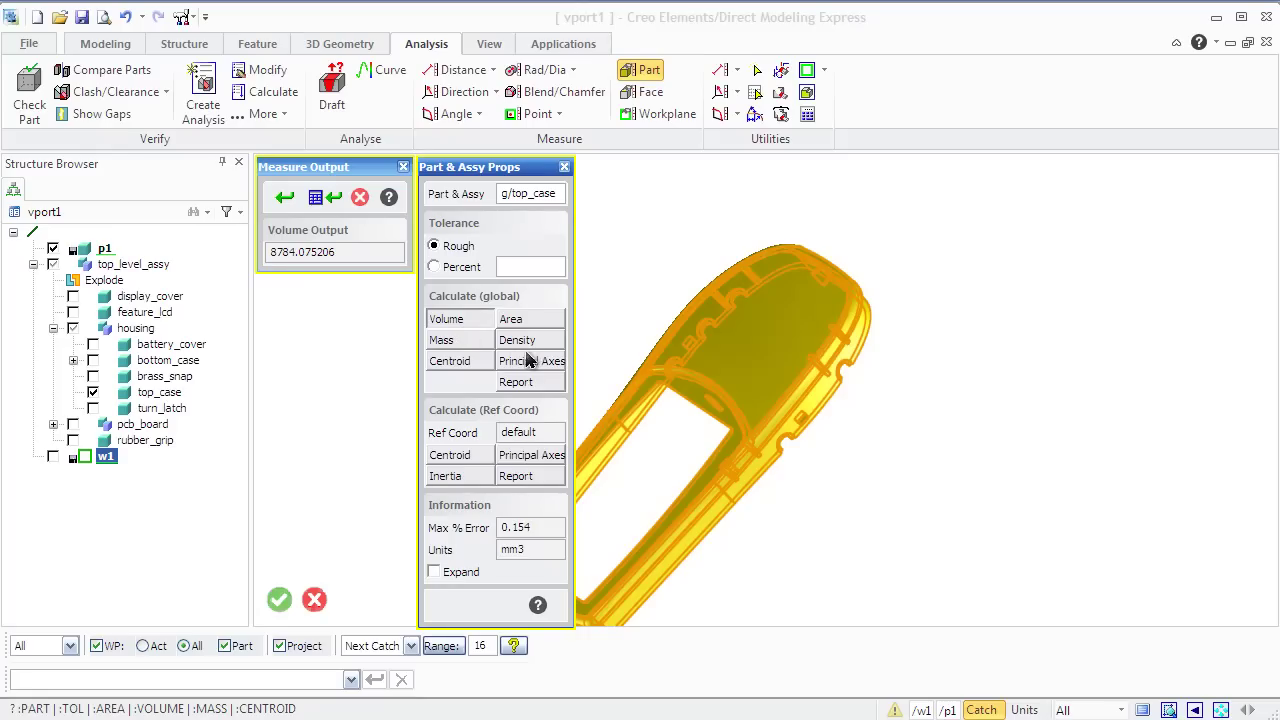
click(452, 361)
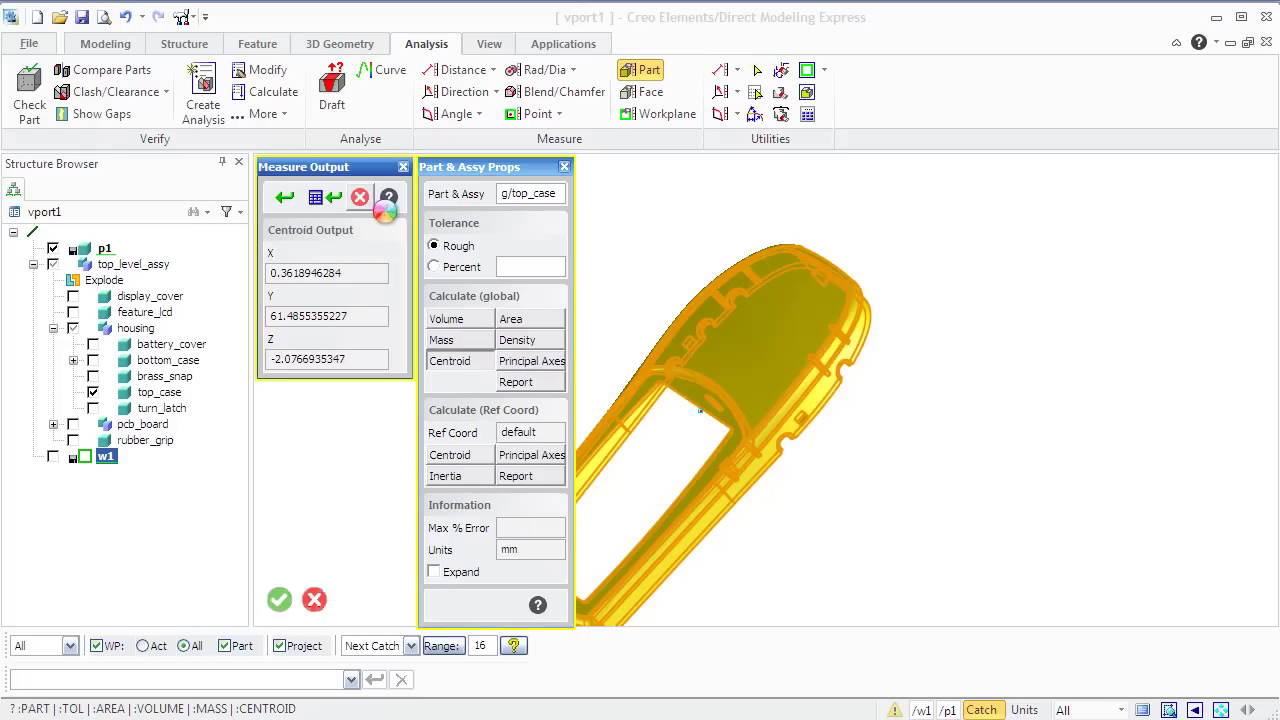
click(362, 197)
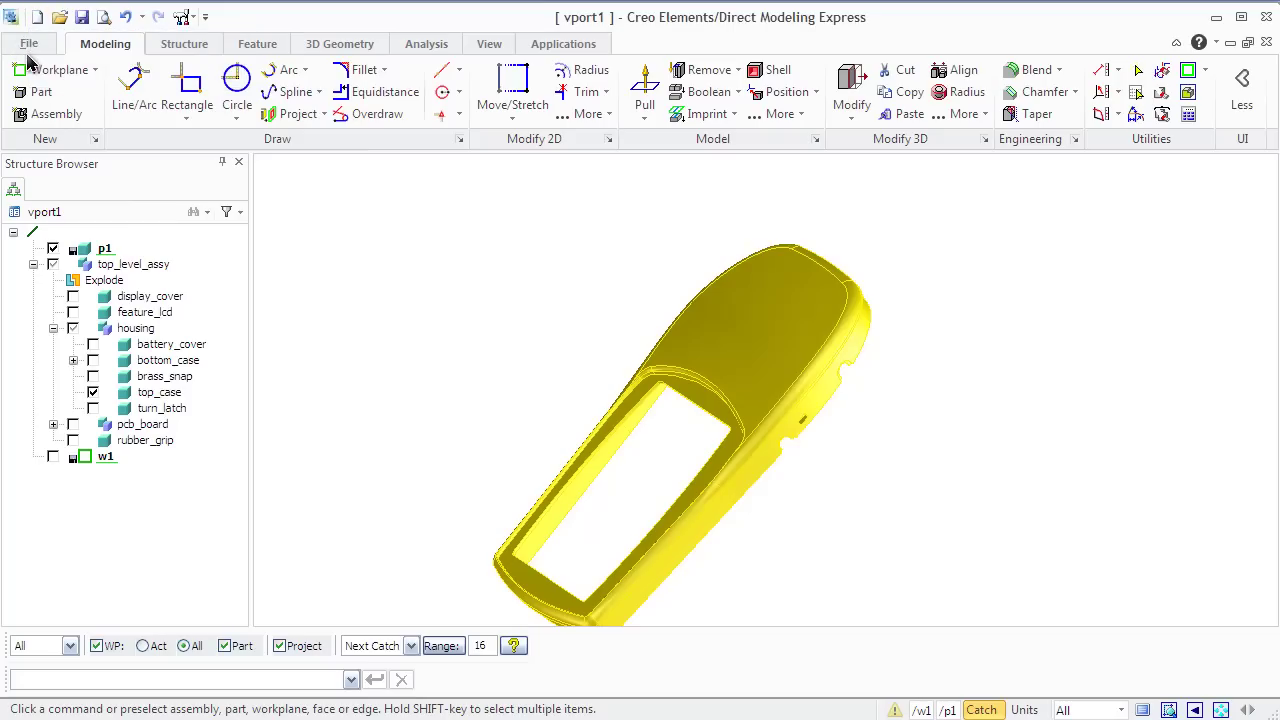
In System Settings, set length to Centimeter, angles to Radian and mass to Pound
click(29, 43)
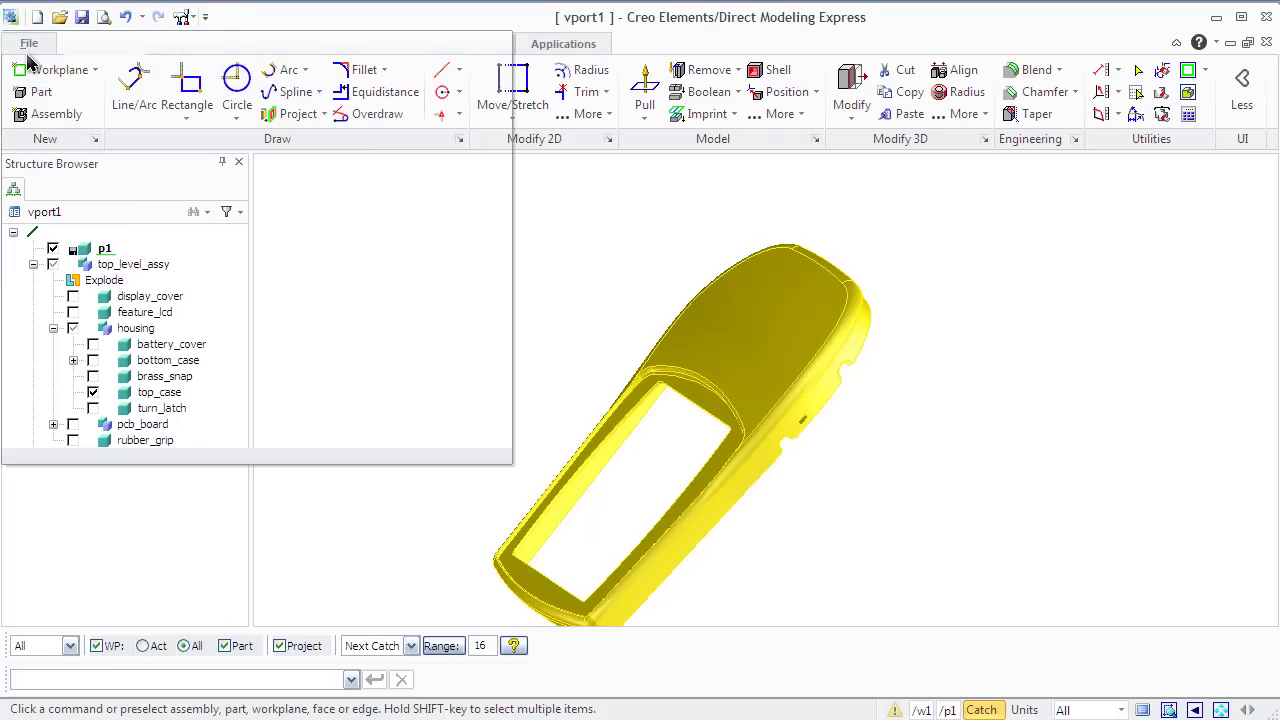
mouse_move(157, 312)
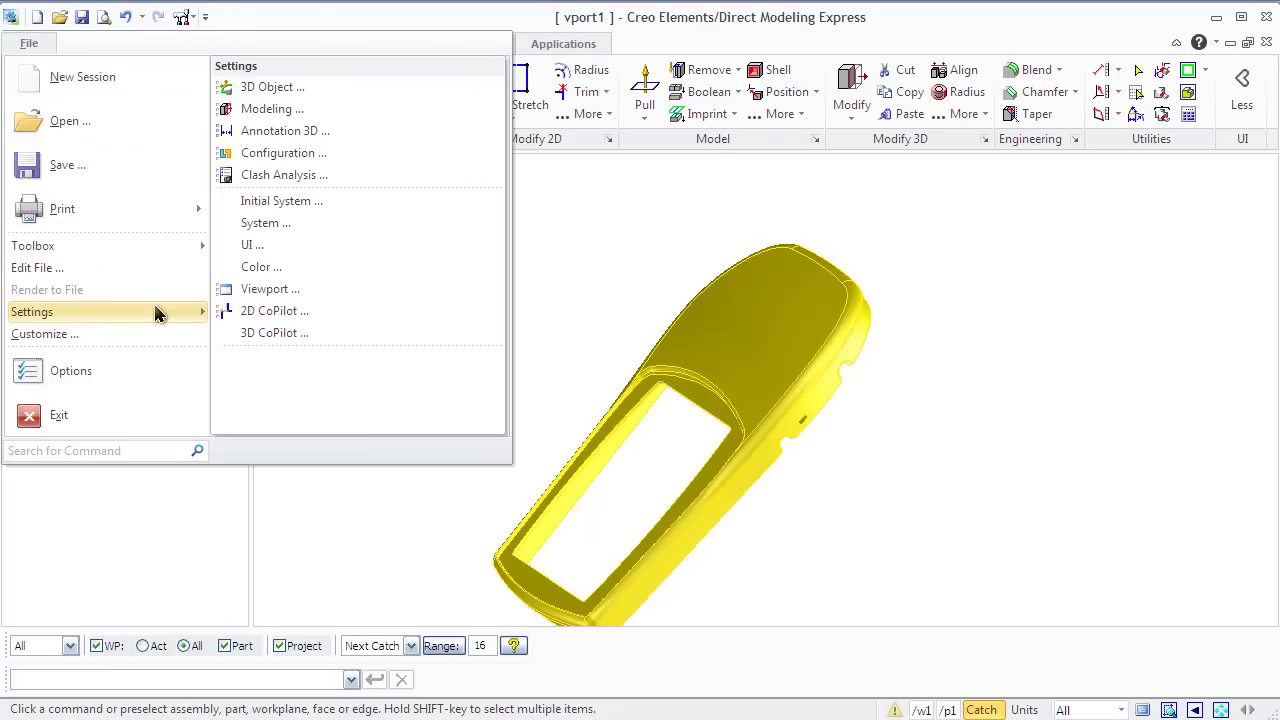
click(260, 224)
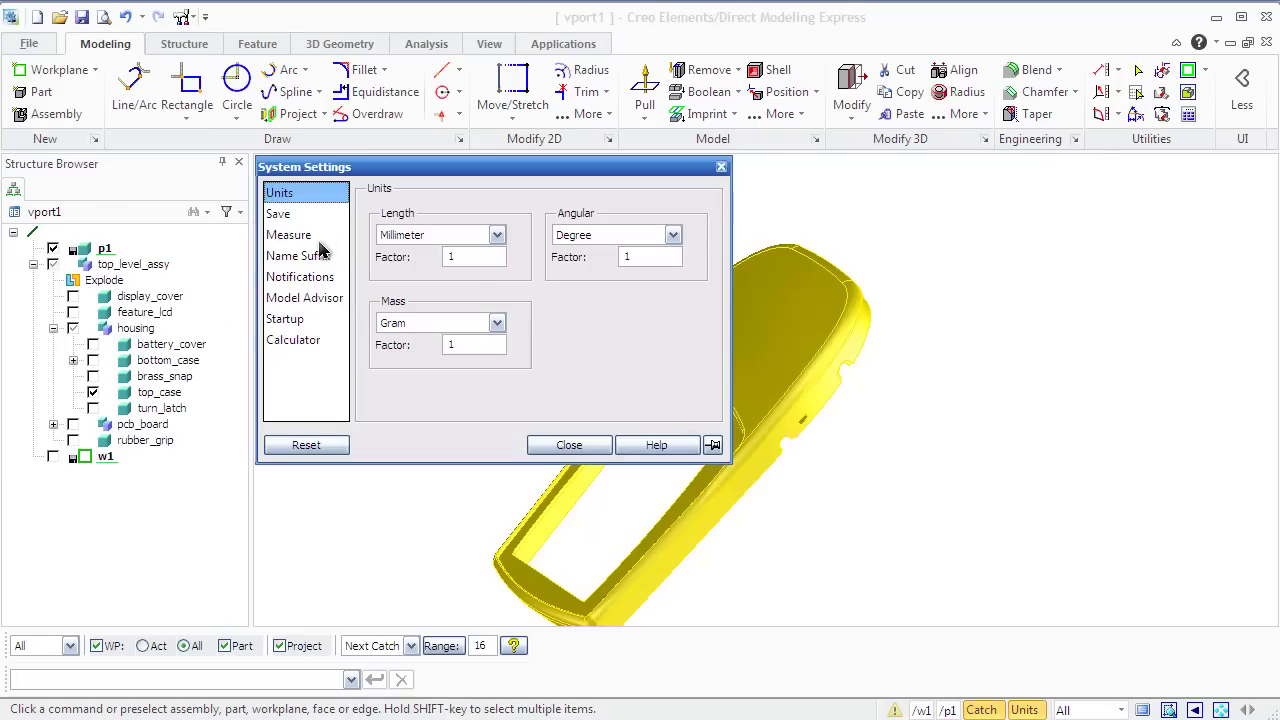
click(447, 234)
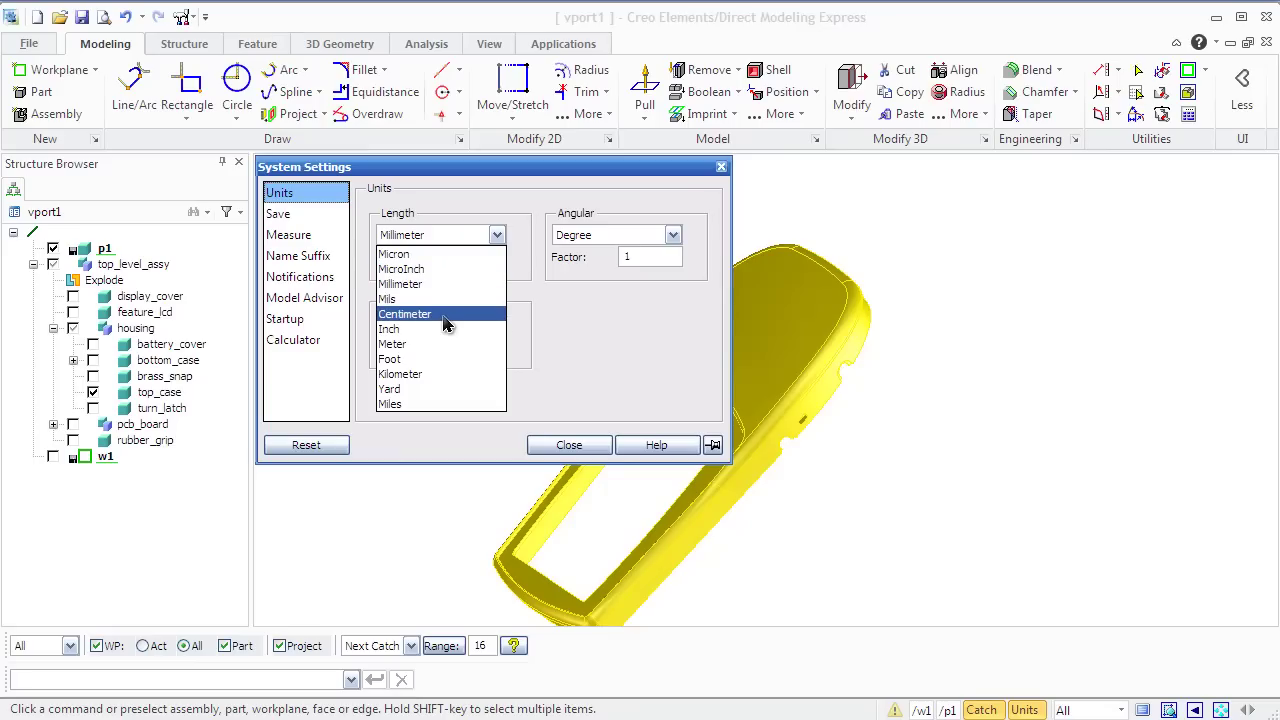
click(445, 316)
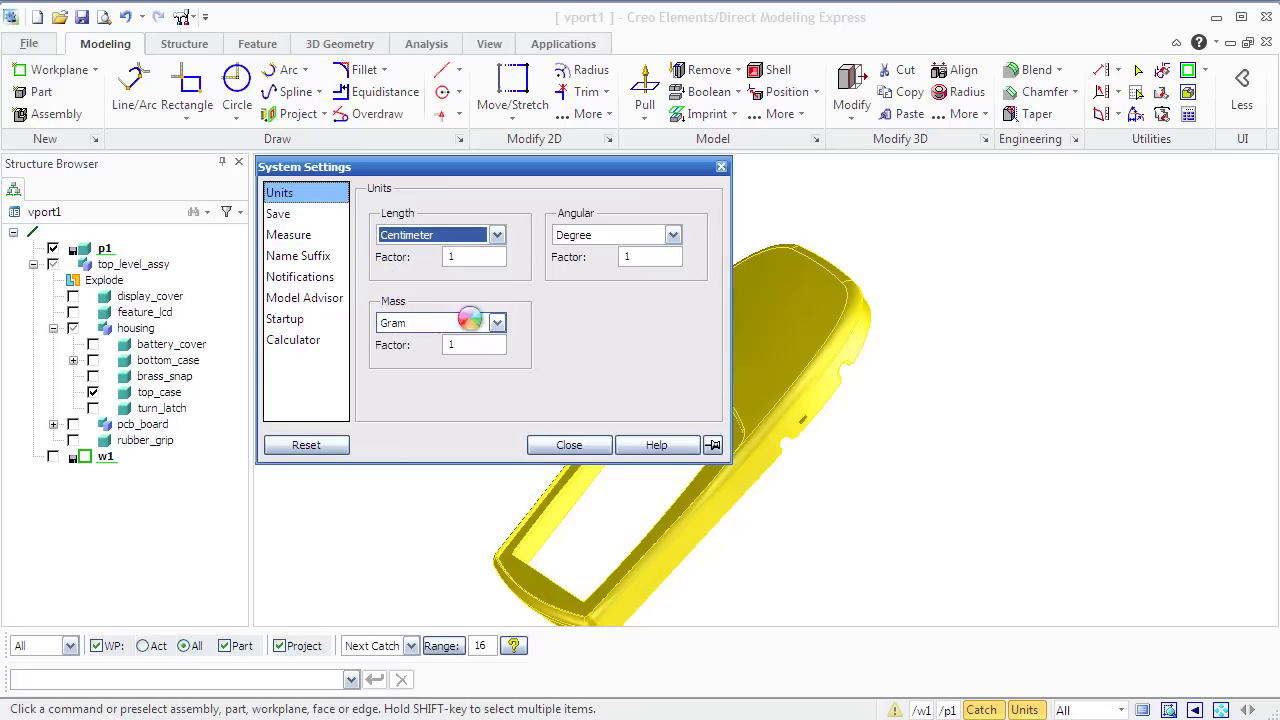
click(574, 238)
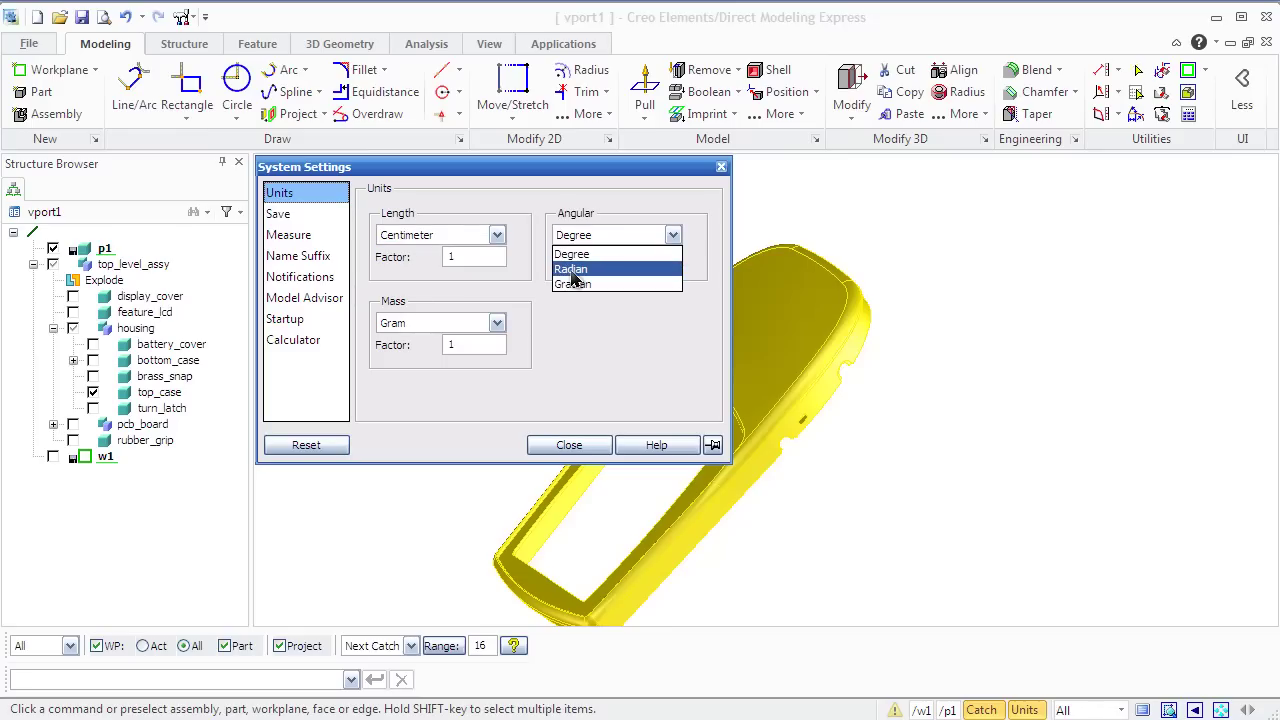
click(574, 270)
click(292, 446)
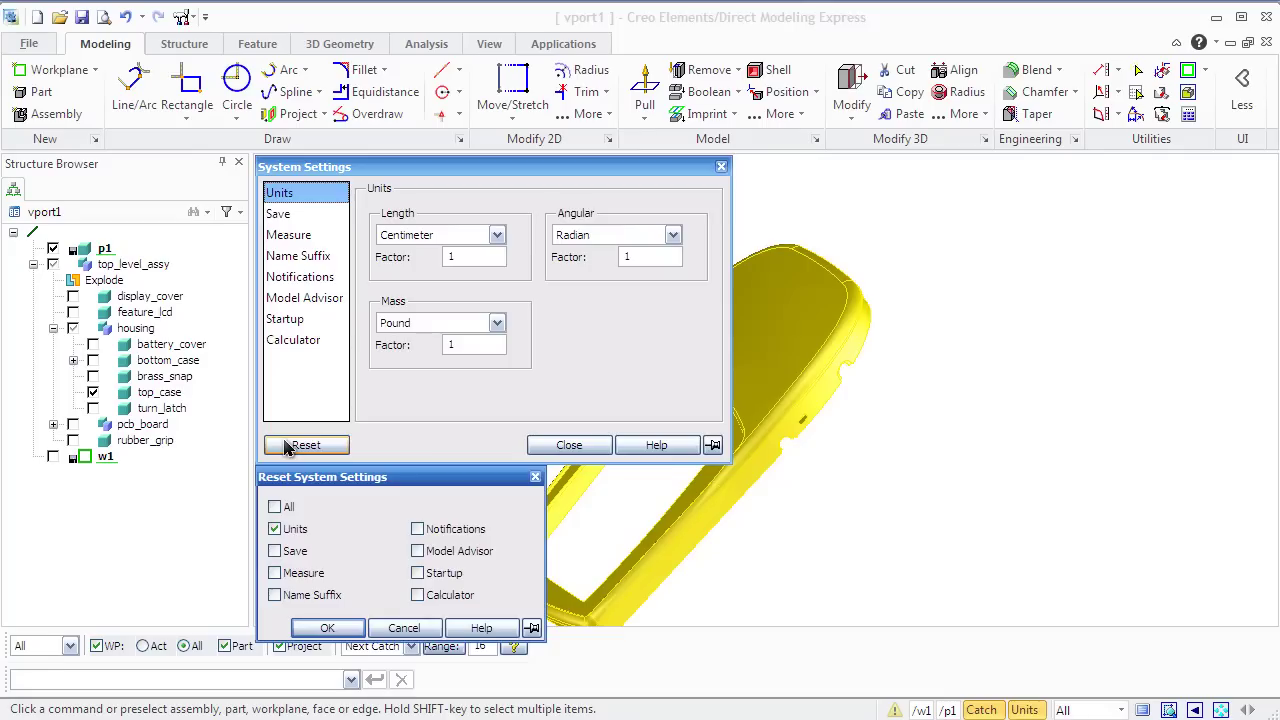
click(327, 628)
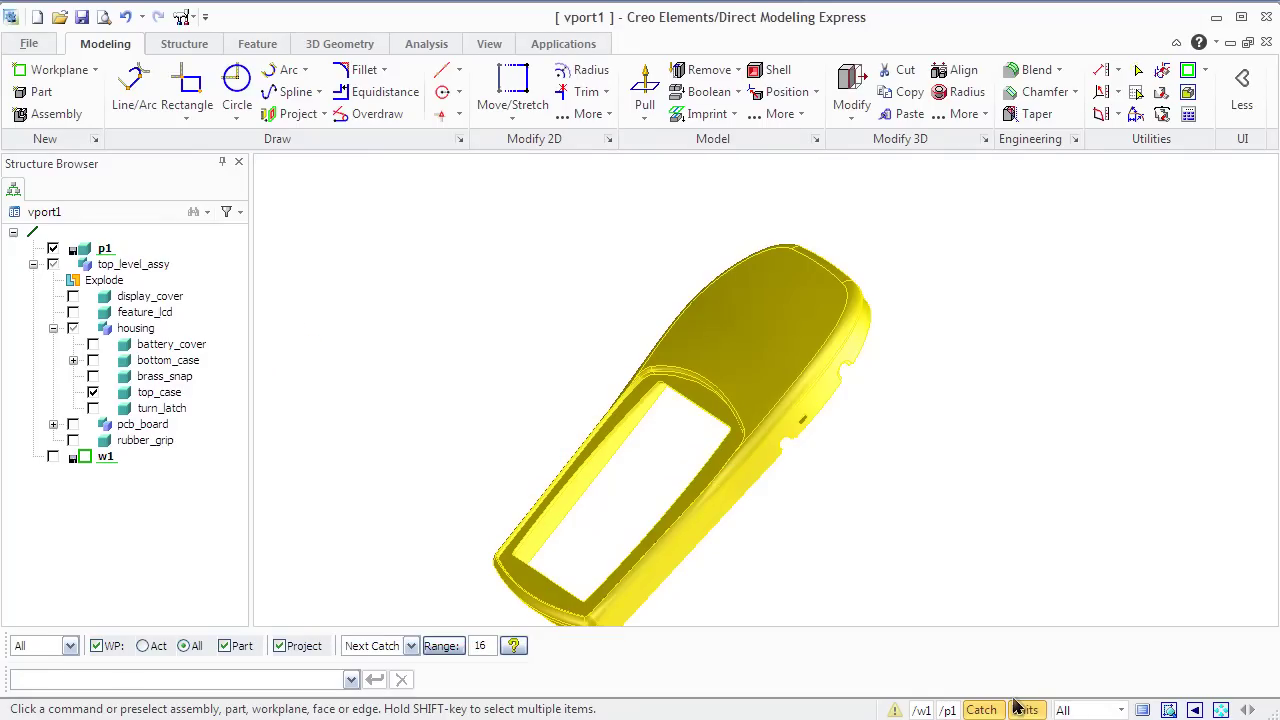
click(1017, 707)
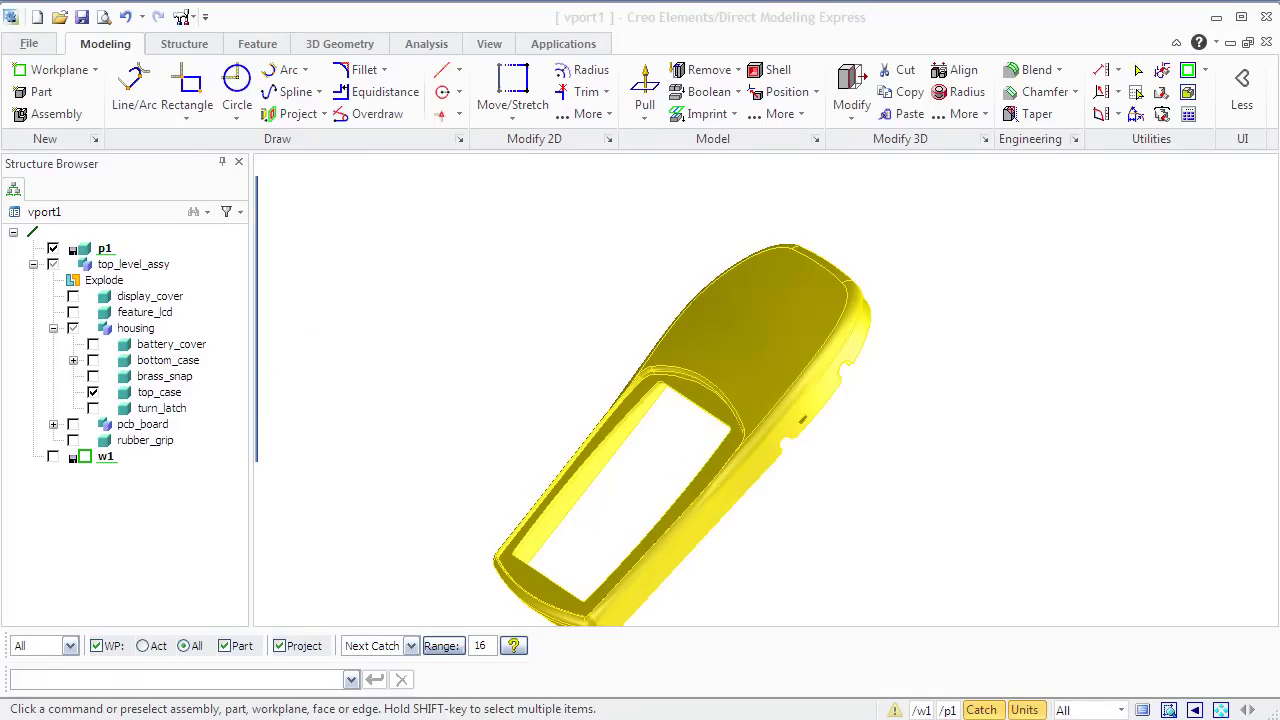